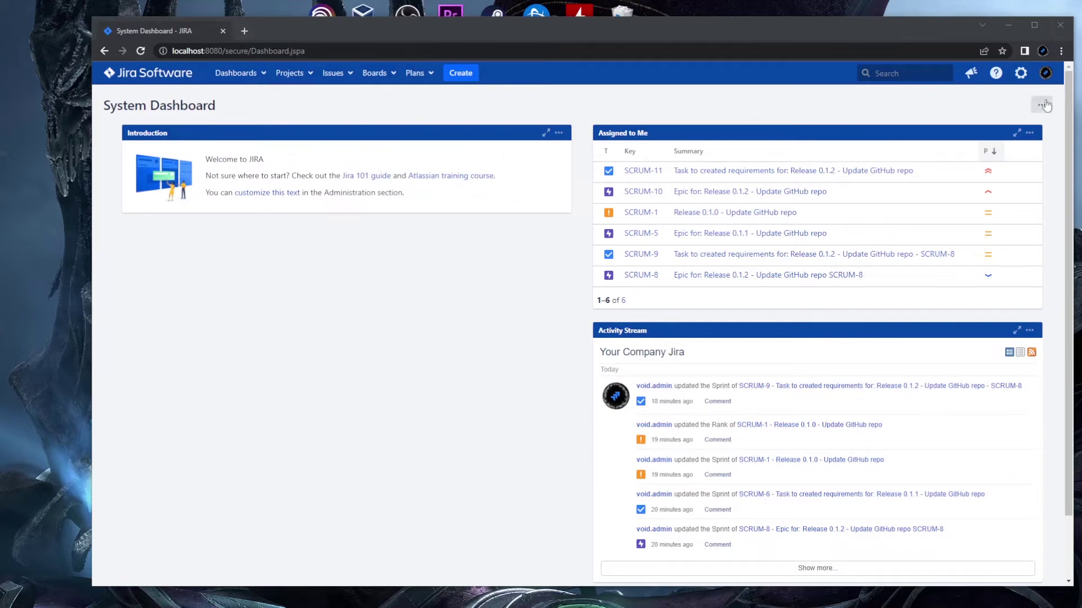
Start a new dashboard named Youtube, based on the blank dashboard
left_click(1039, 105)
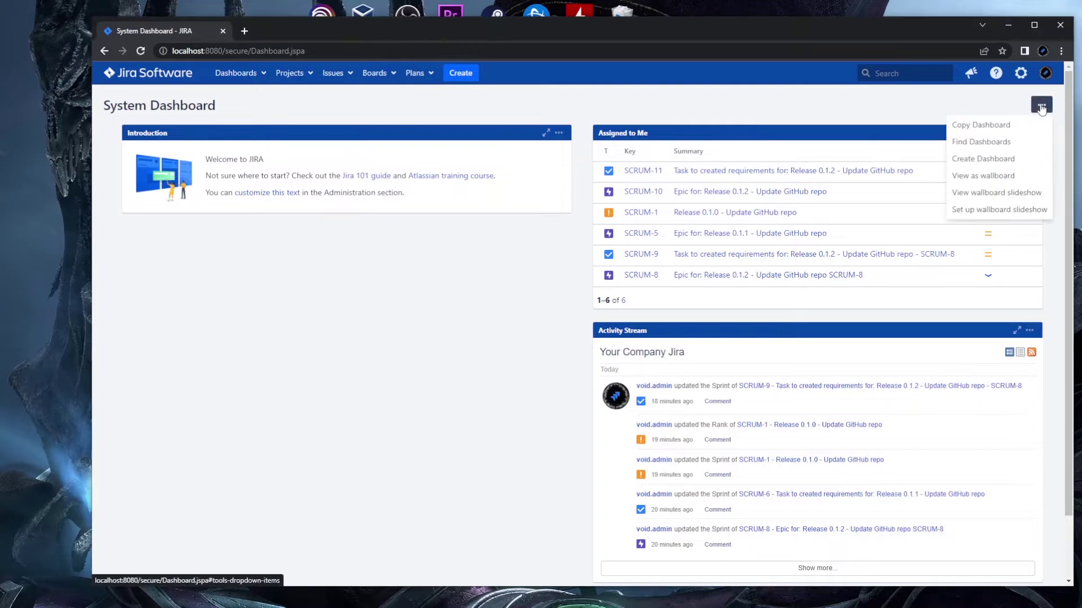
left_click(996, 160)
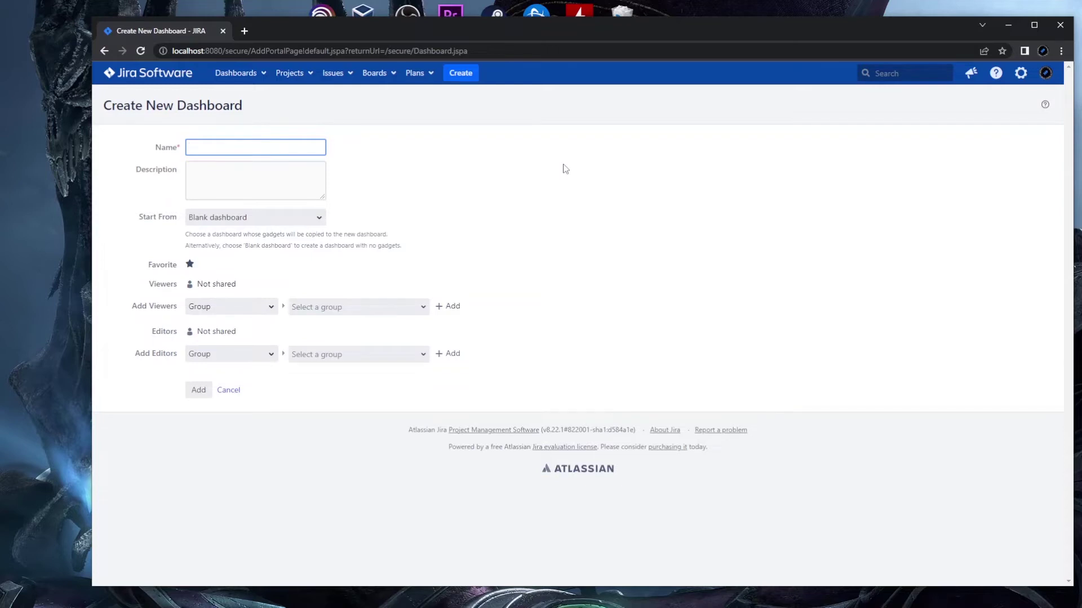
type("Youtube")
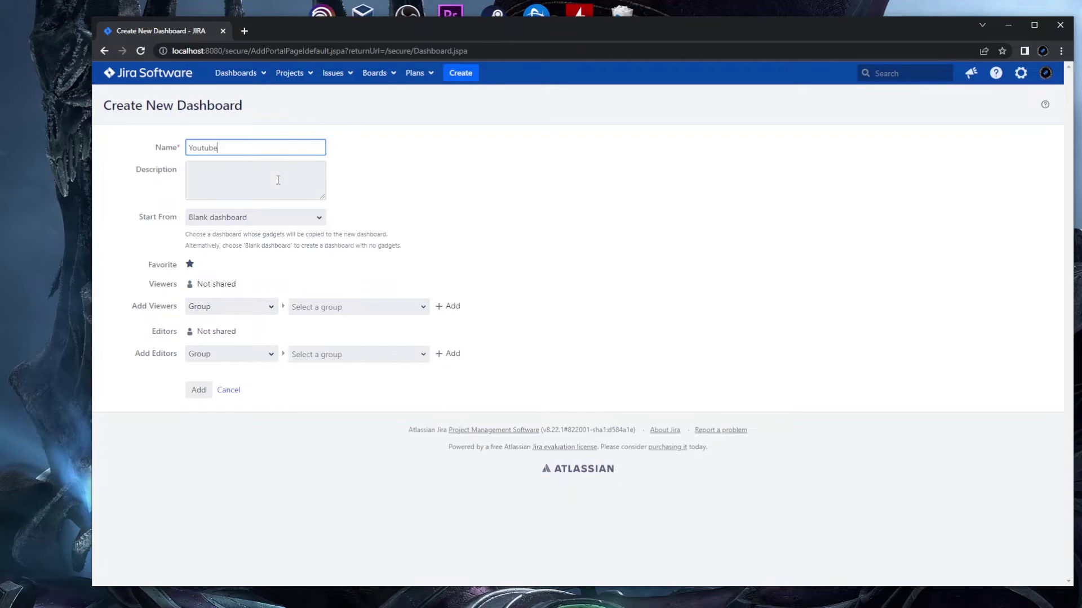
left_click(279, 218)
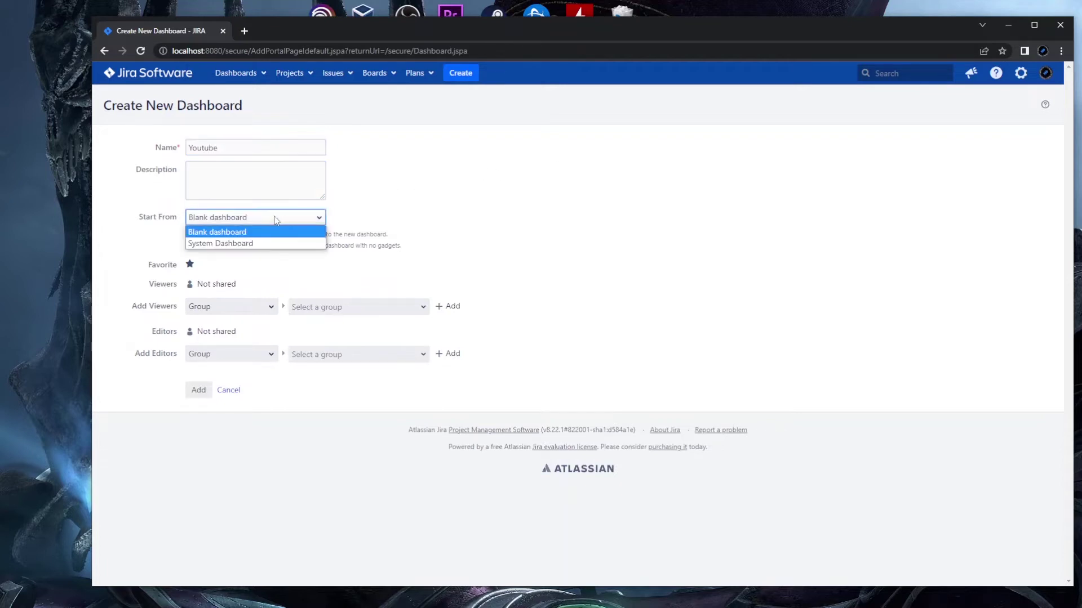
left_click(246, 243)
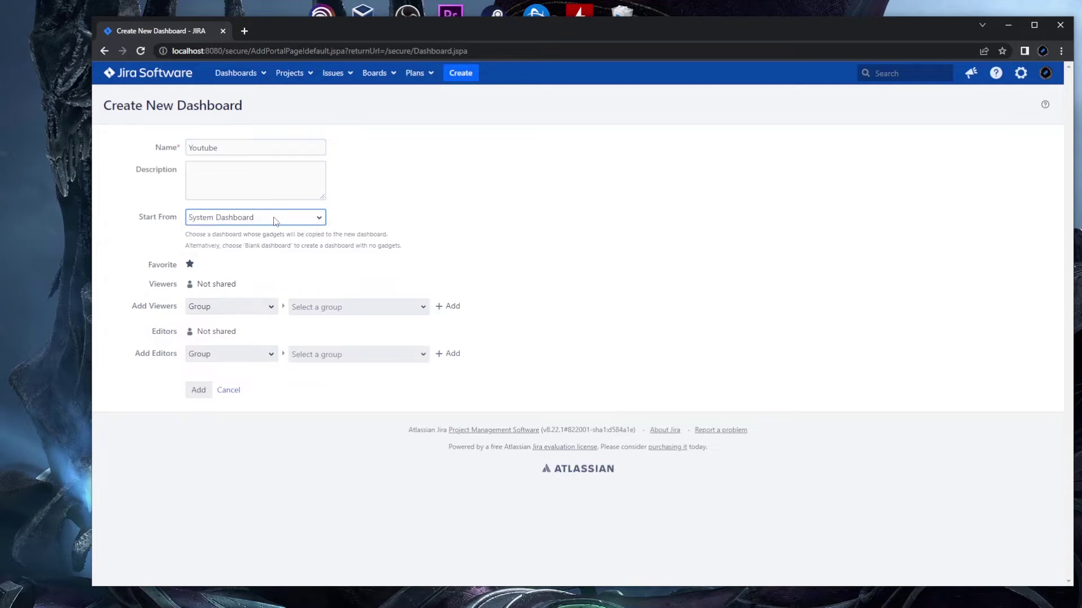
left_click(275, 221)
left_click(315, 232)
Review the viewer and editor sharing types, keep both on Group, and create the dashboard
left_click(222, 308)
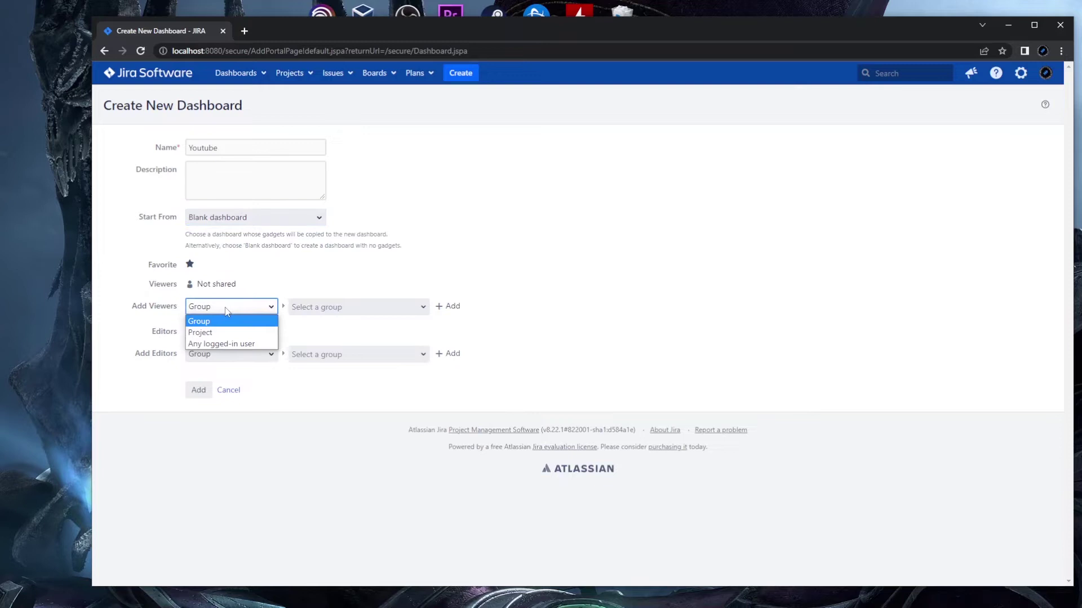
left_click(225, 314)
left_click(221, 353)
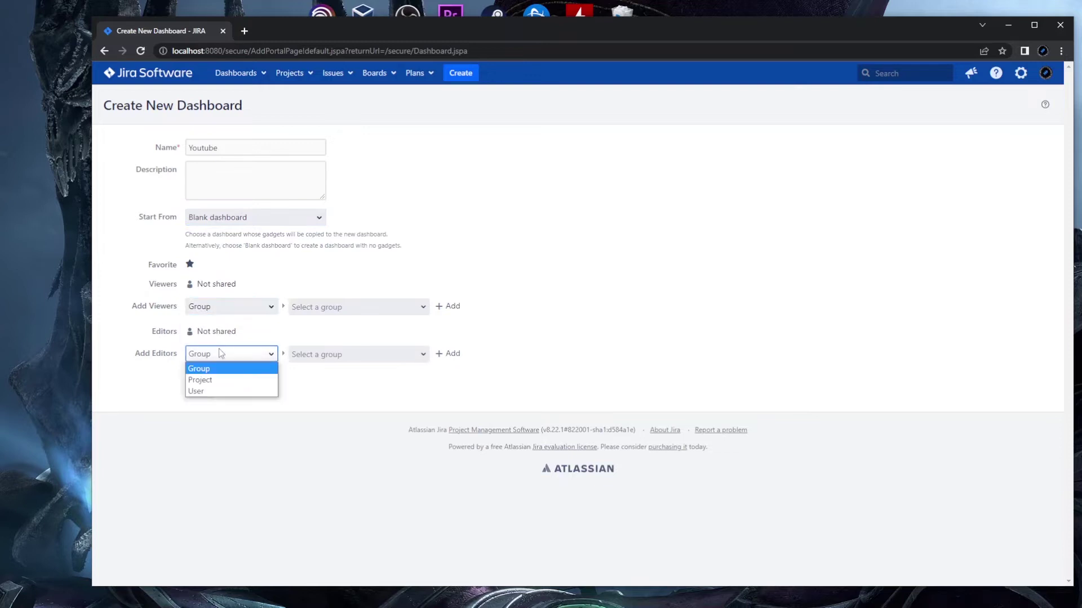
left_click(221, 354)
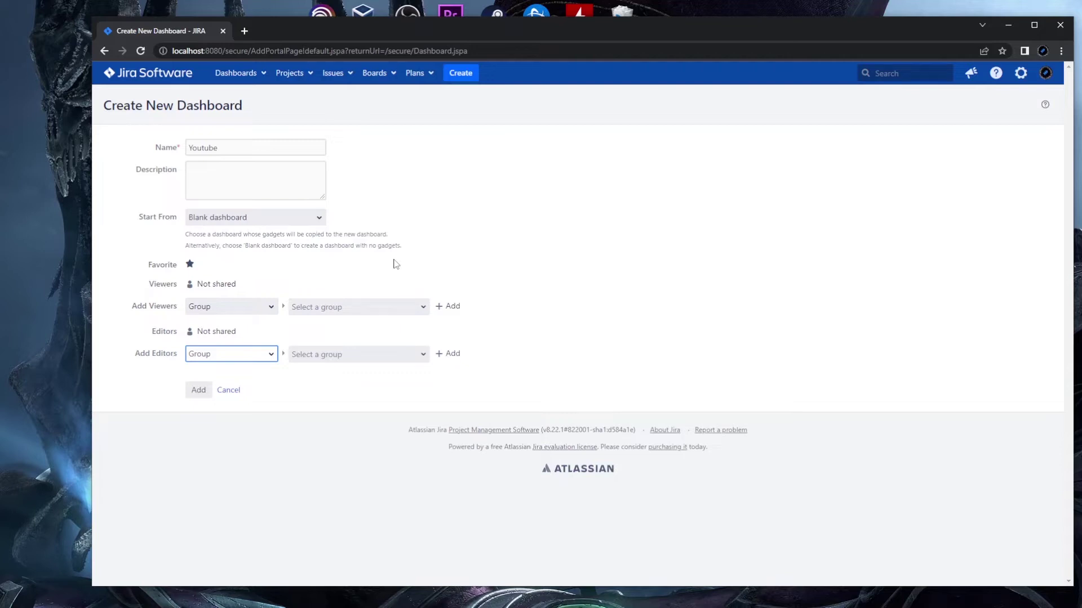
left_click(423, 281)
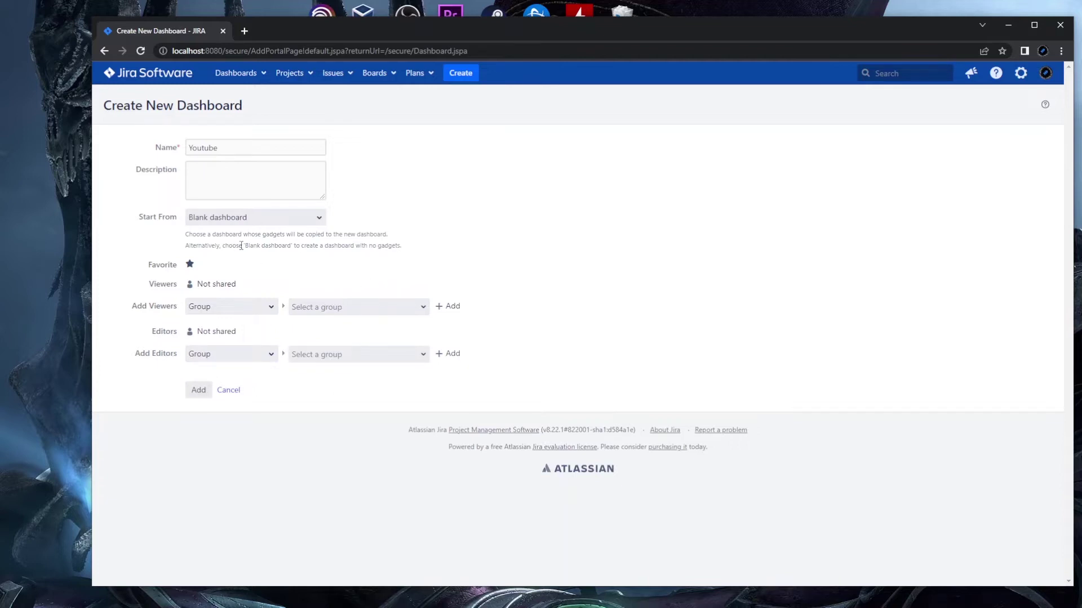
left_click(197, 391)
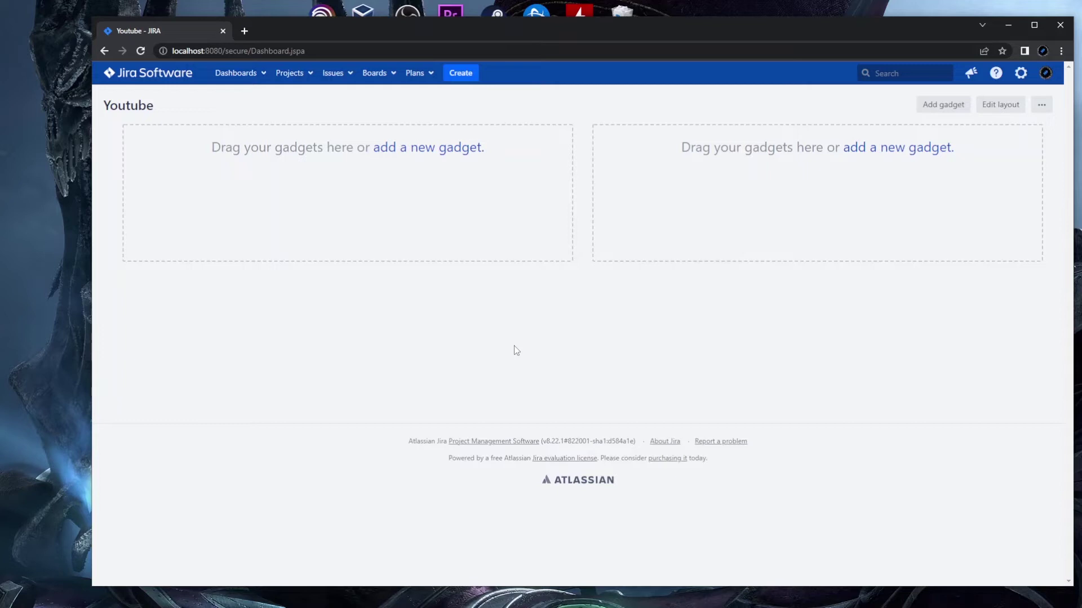
left_click_drag(167, 109, 106, 107)
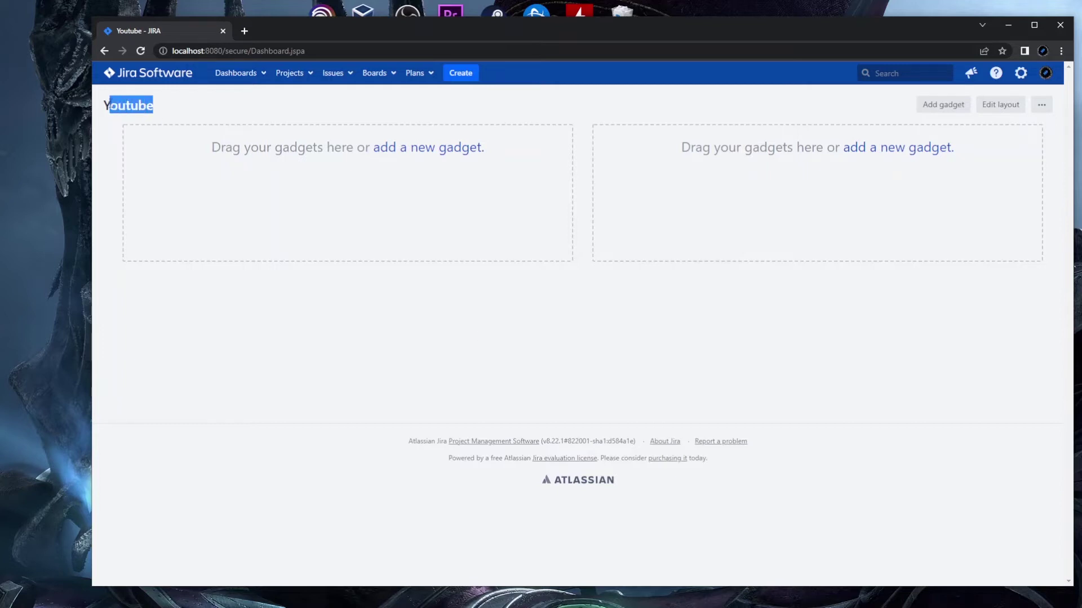
left_click(201, 109)
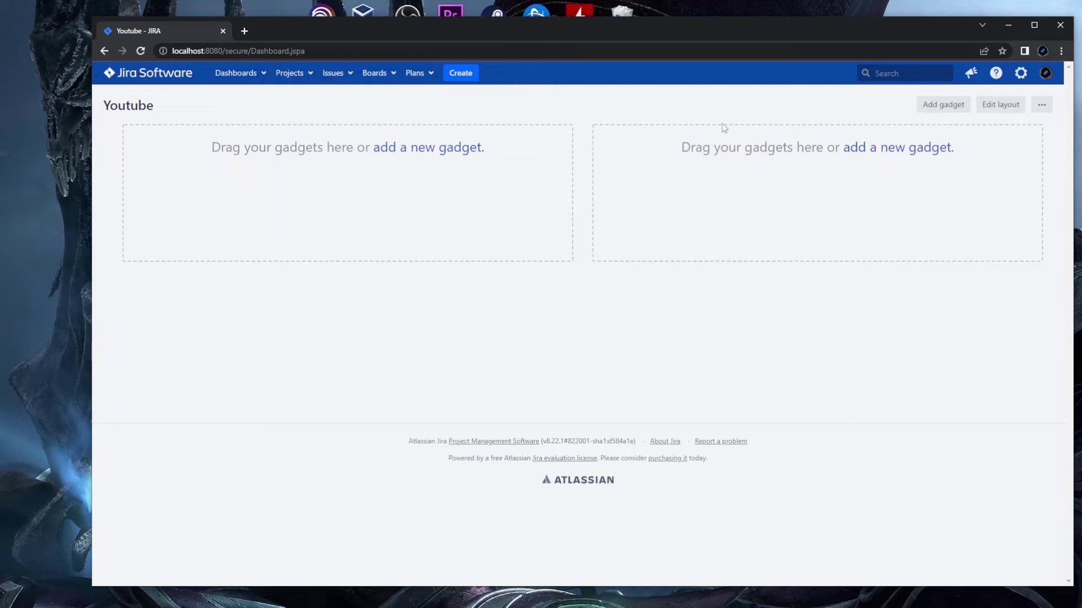
Load all available gadgets for the Youtube dashboard and browse the full gadget list
left_click(941, 108)
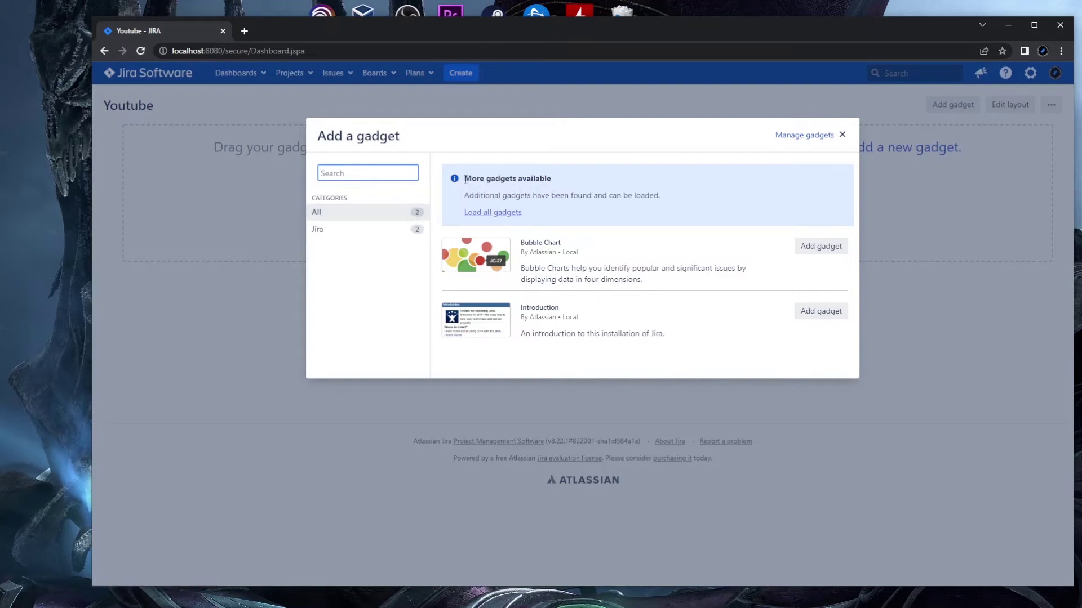
left_click(504, 215)
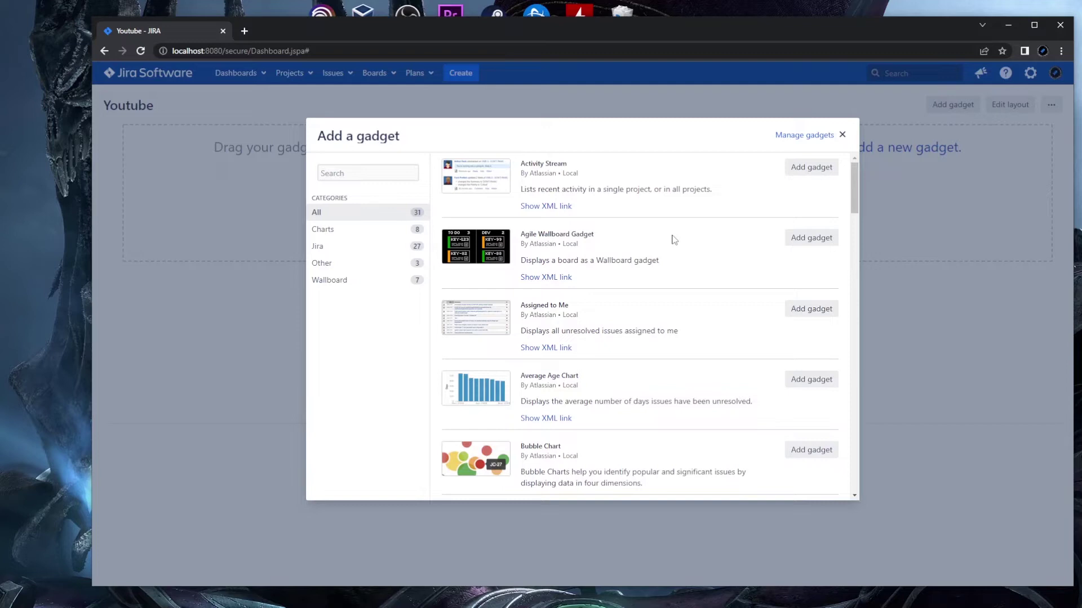
scroll(676, 245, "down", 5)
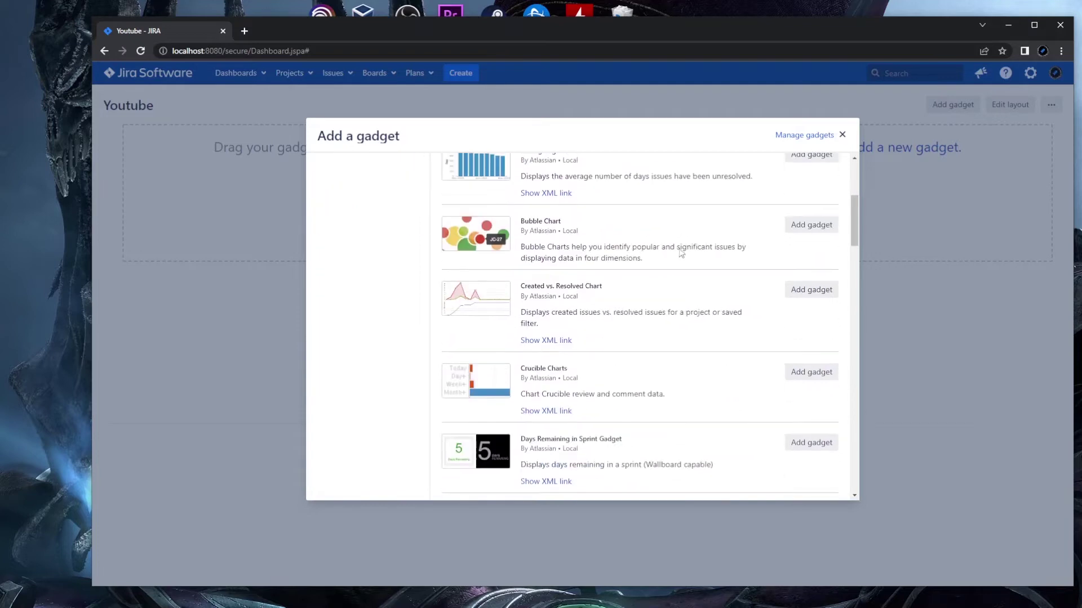
scroll(676, 245, "down", 5)
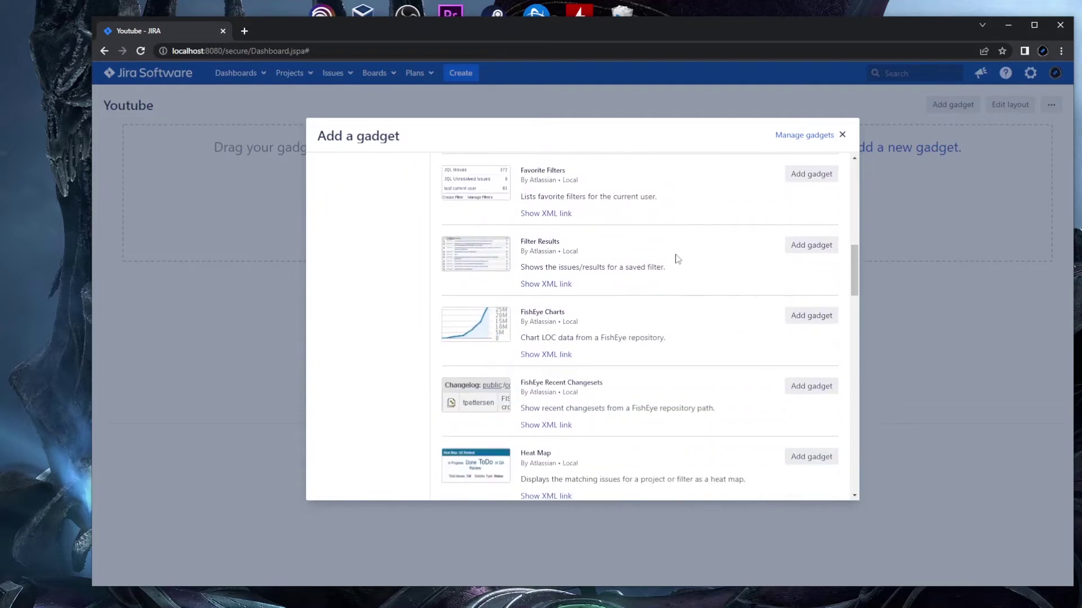
left_click_drag(570, 246, 522, 244)
scroll(606, 256, "up", 10)
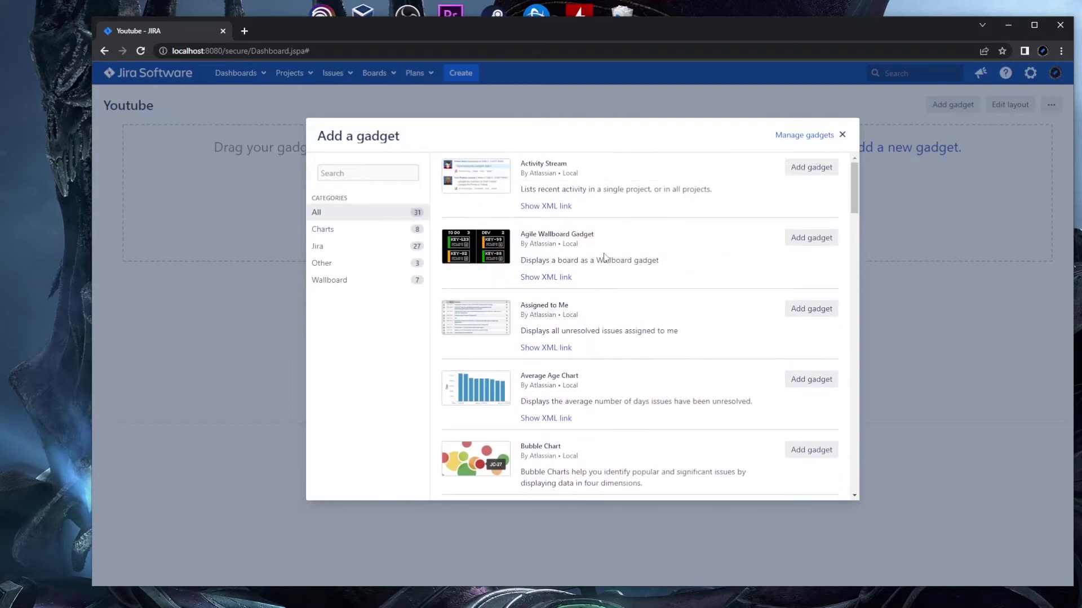
Search the gadget list for "filter re" and clear the search
left_click(374, 173)
type("filter")
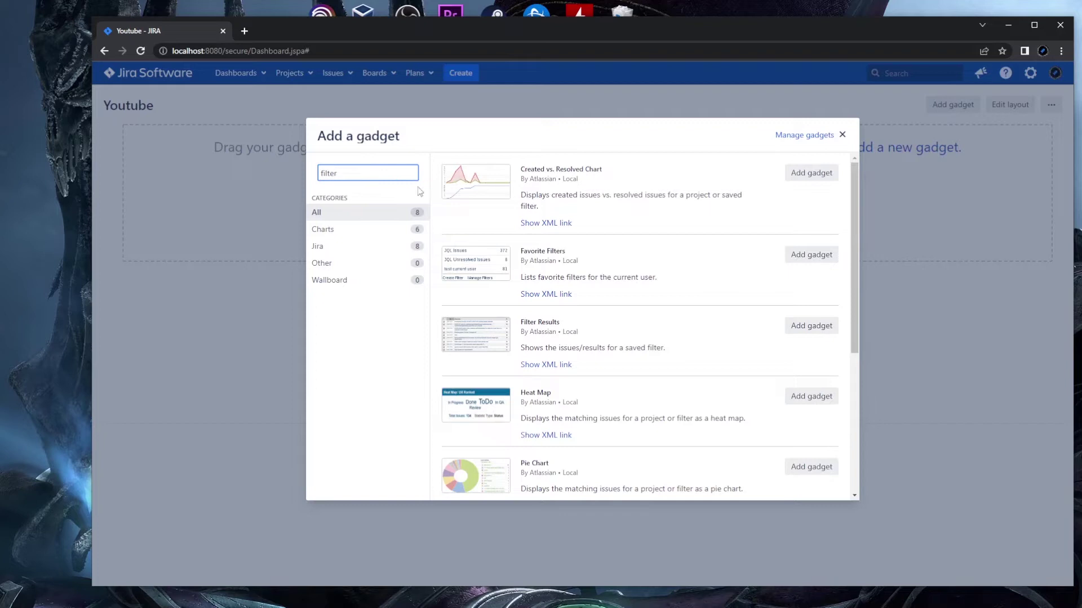
type(" re")
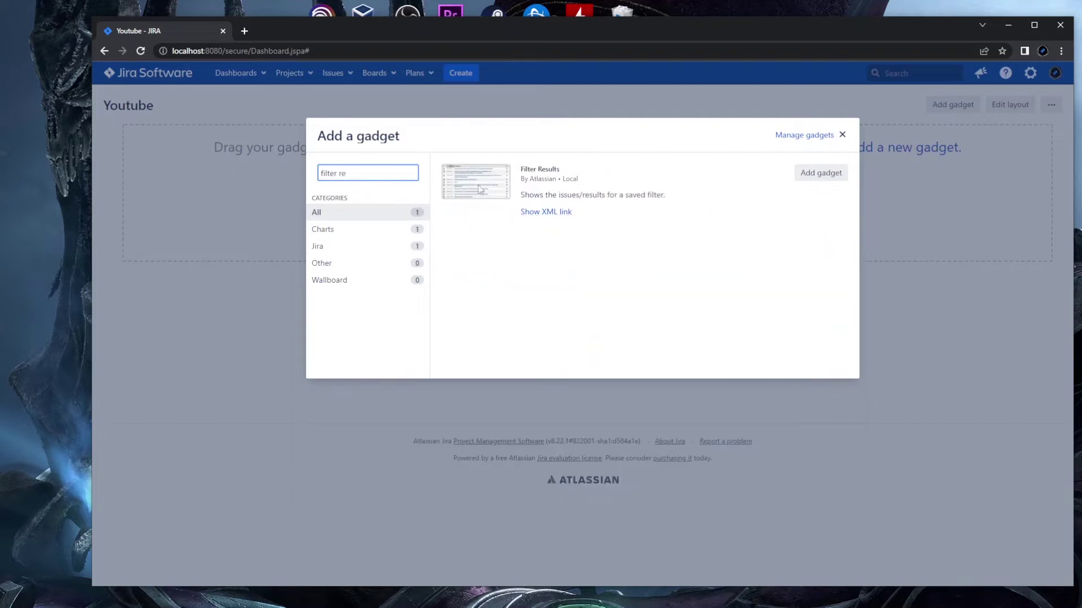
key("ctrl+a")
key("BackSpace")
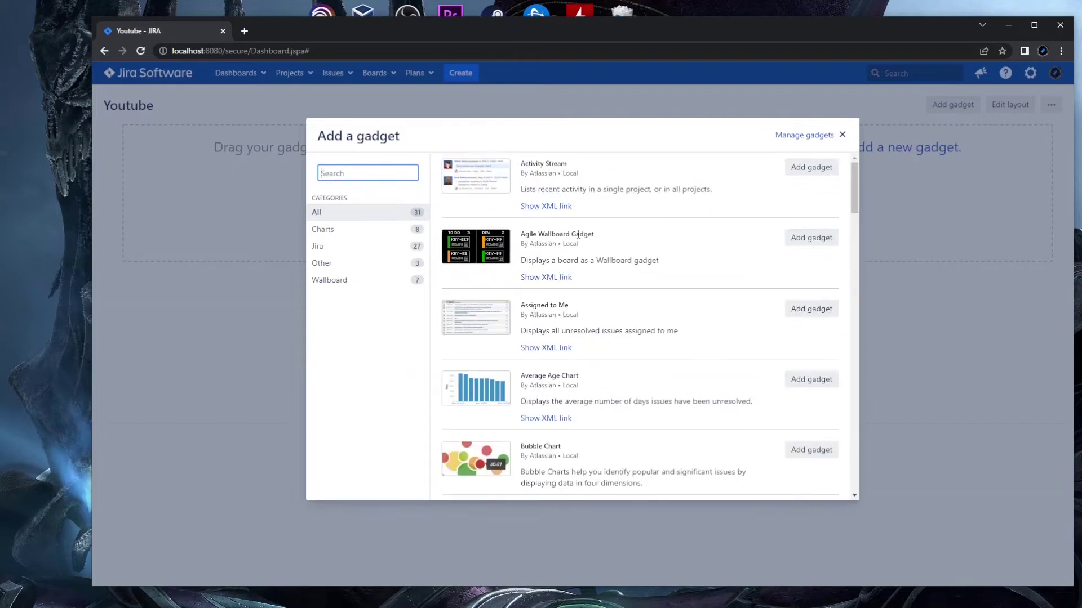
Add the Filter Results gadget to the dashboard and close the gadget list
scroll(604, 272, "down", 4)
scroll(603, 271, "down", 5)
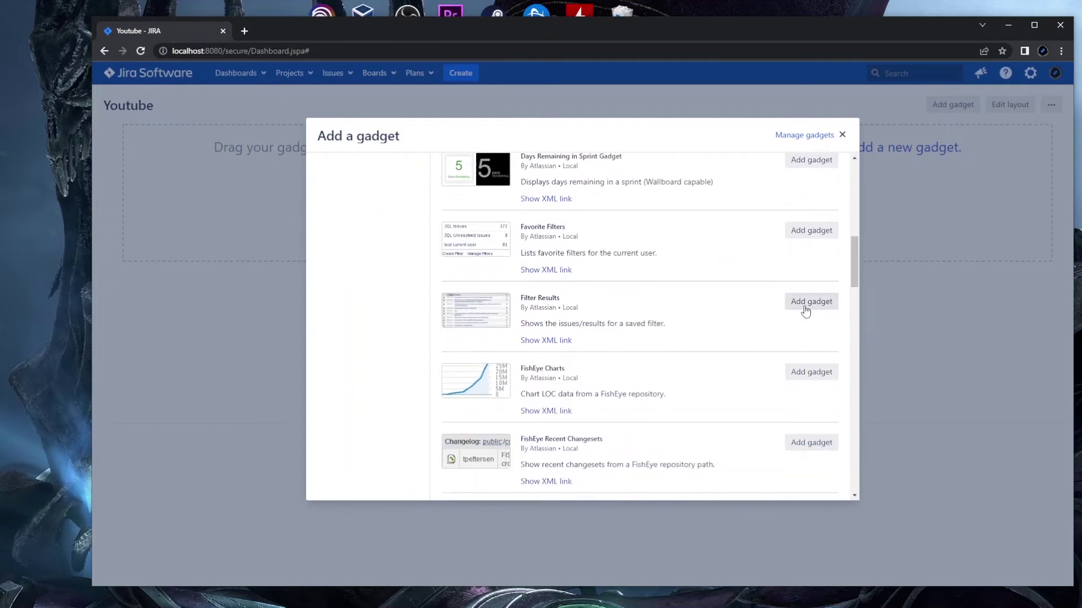
left_click(809, 307)
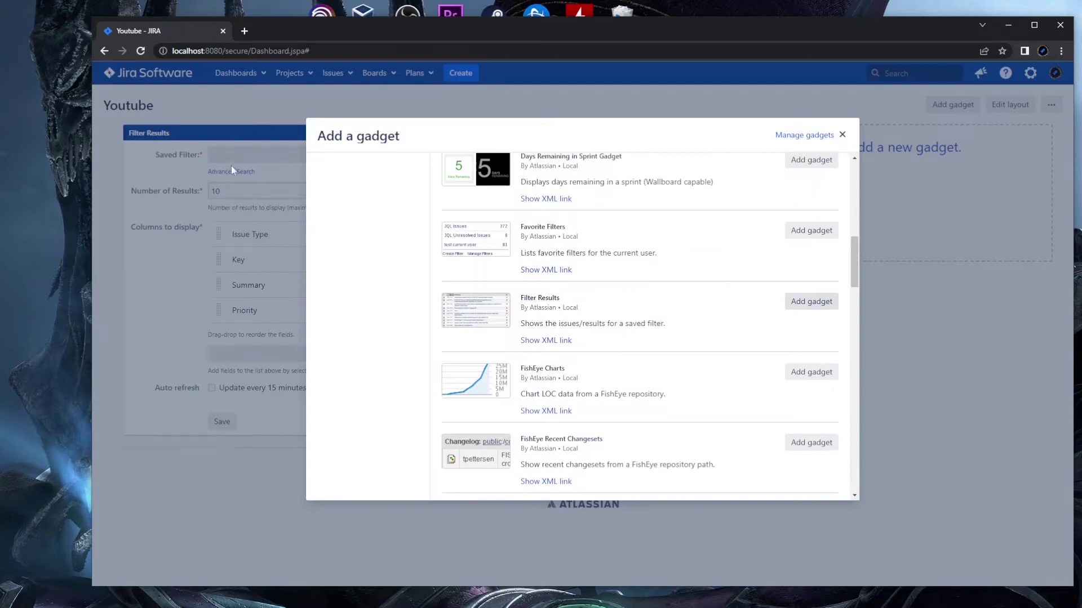
left_click(843, 135)
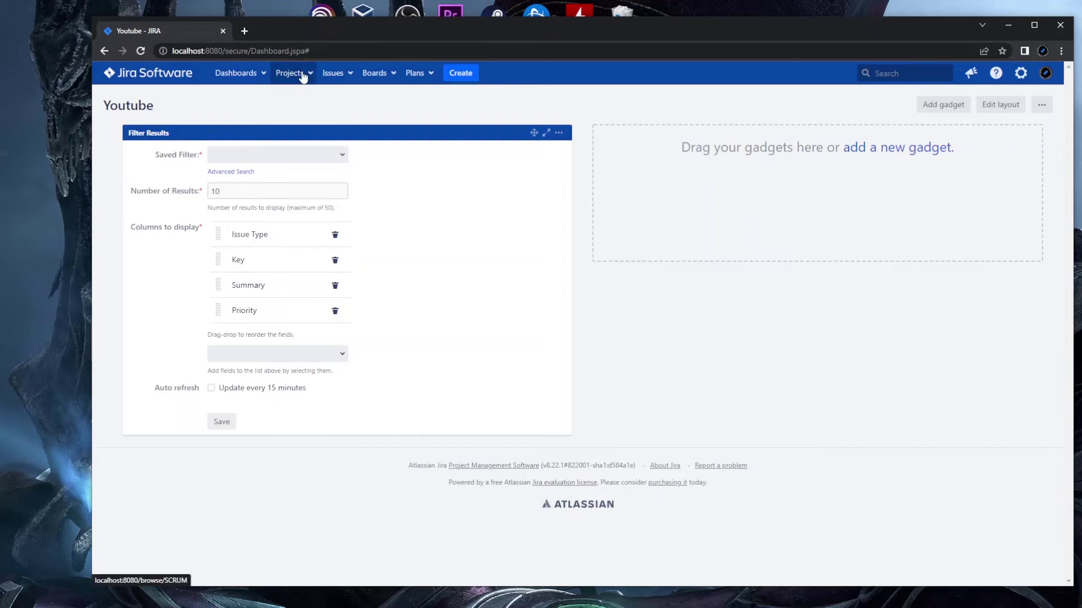
Open the issue search in a separate browser tab and switch to it
left_click(334, 74)
middle_click(351, 112)
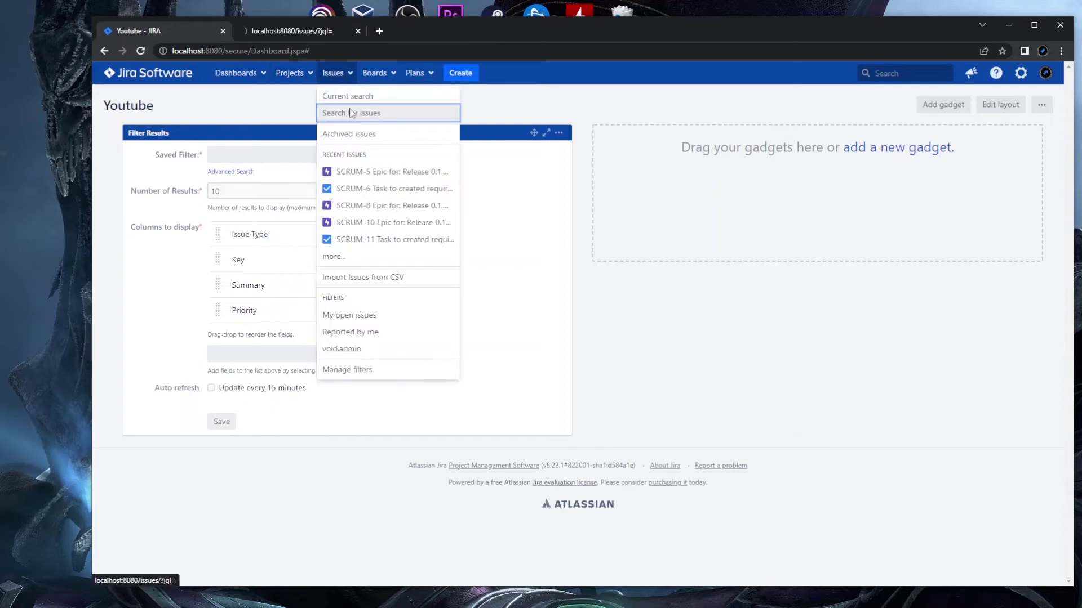
left_click(301, 30)
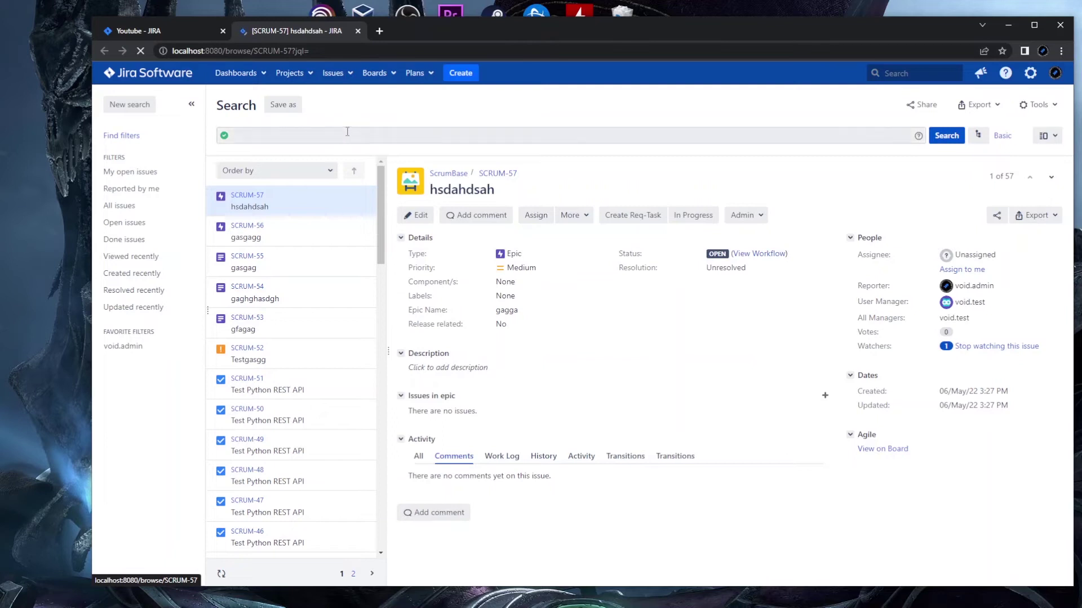
Enter the JQL condition "project in (ScrumBase, KanbanBase)" in the issue search
left_click(395, 132)
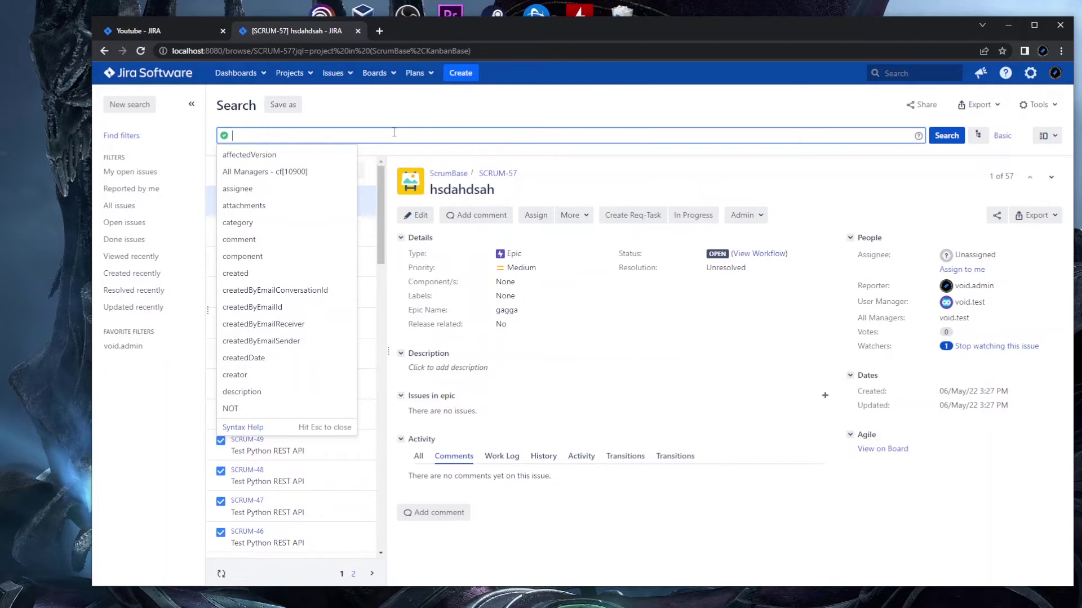
type("proj")
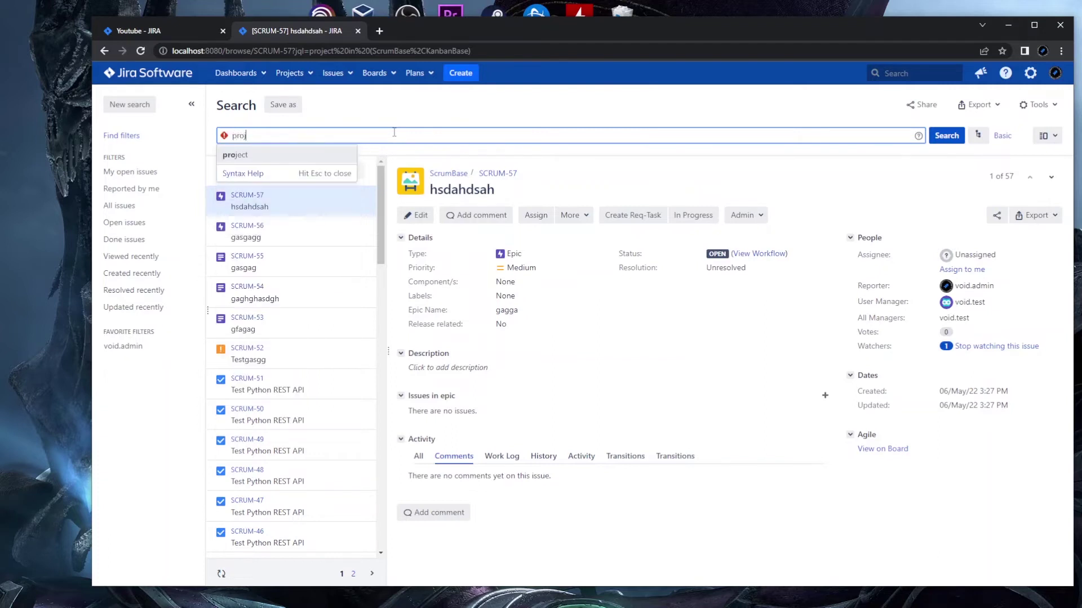
left_click(309, 161)
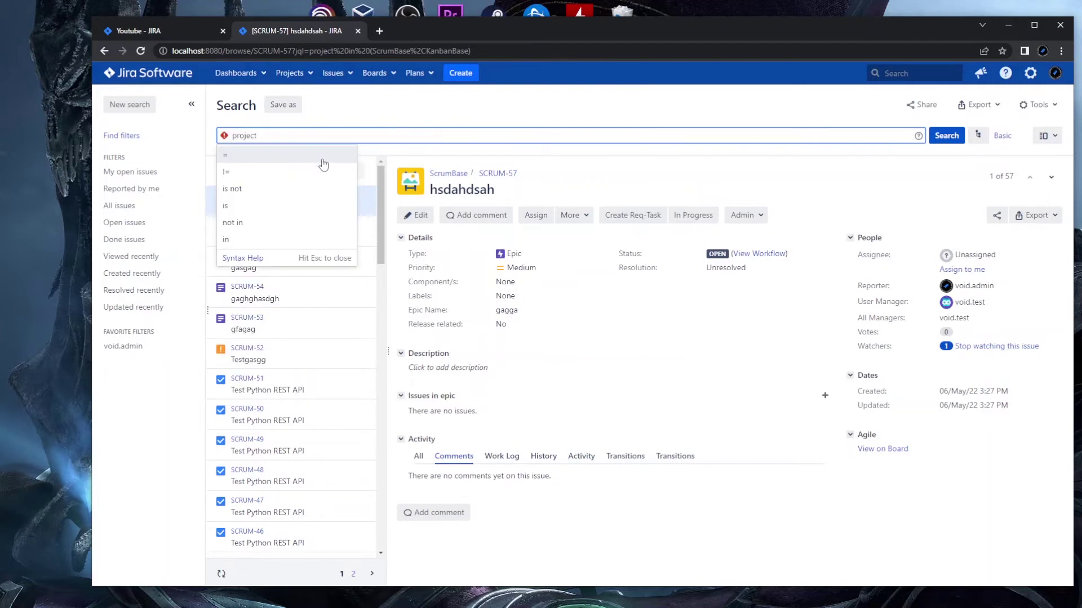
type("in")
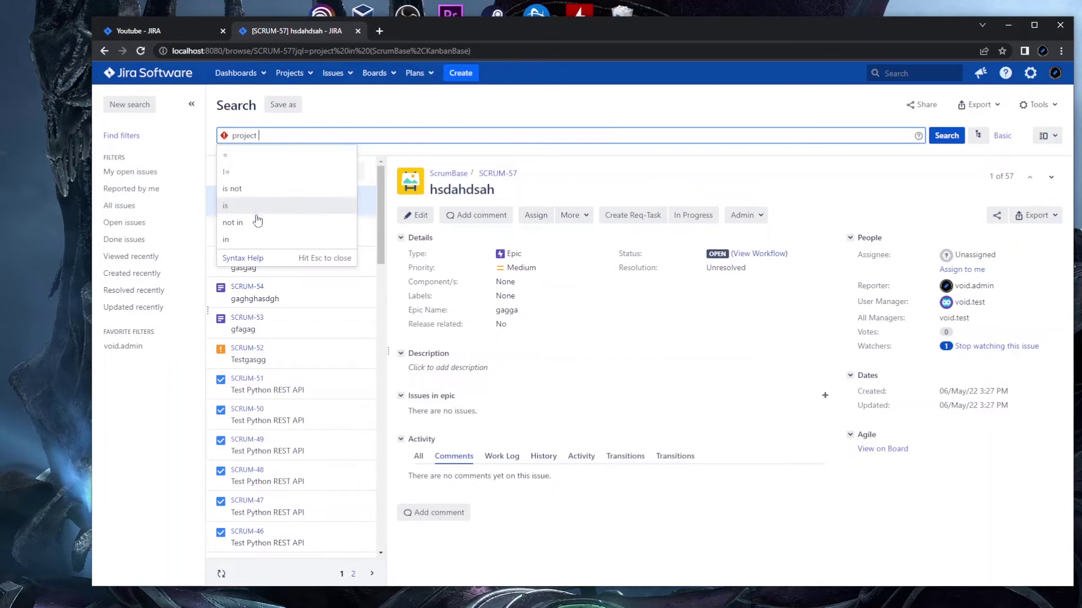
left_click(265, 171)
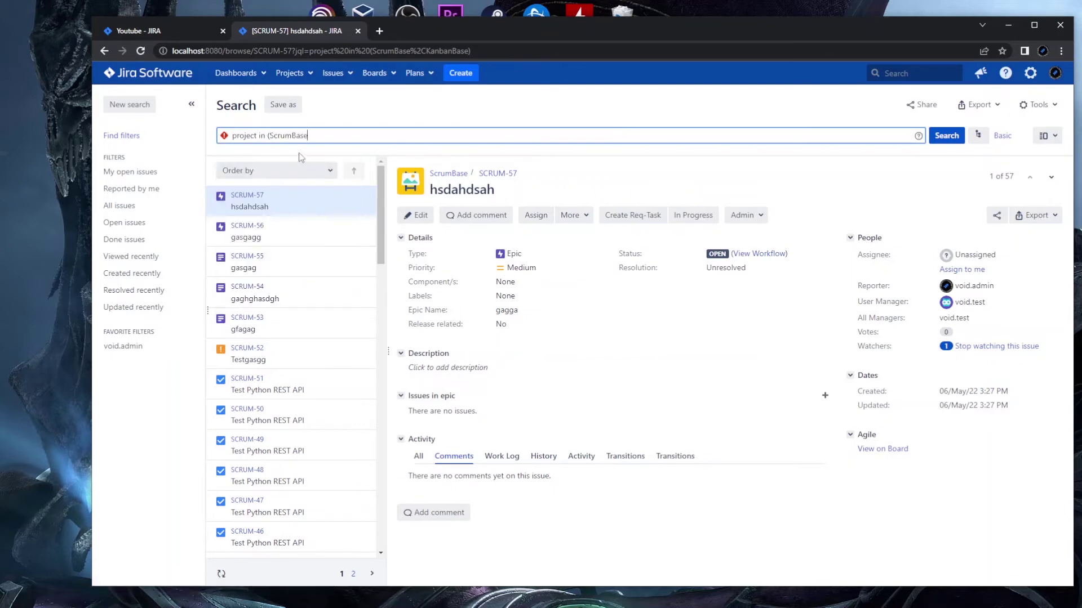
type(",")
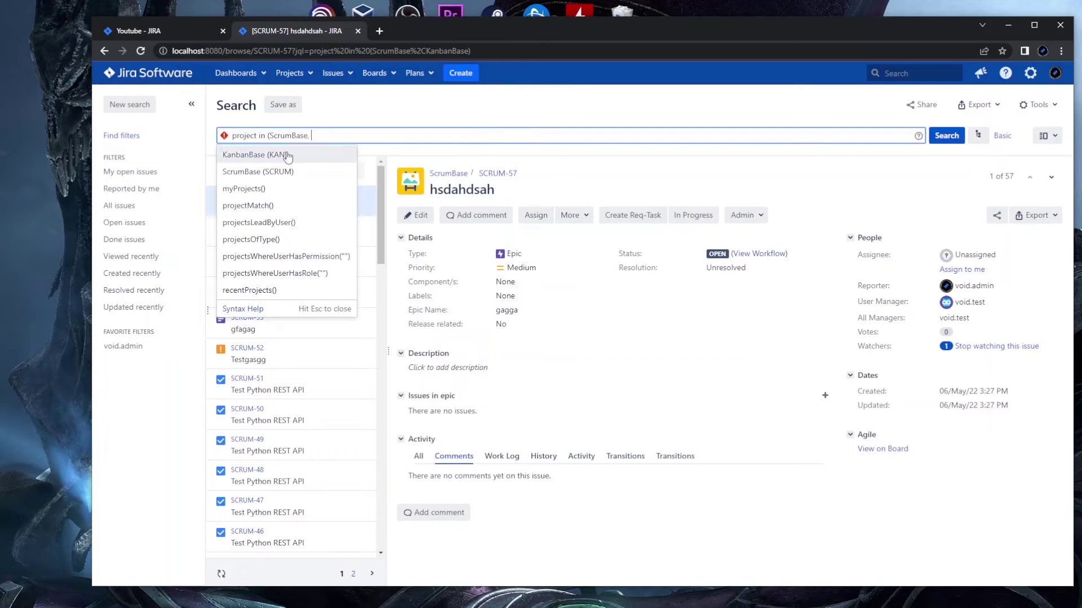
left_click(332, 154)
type(")")
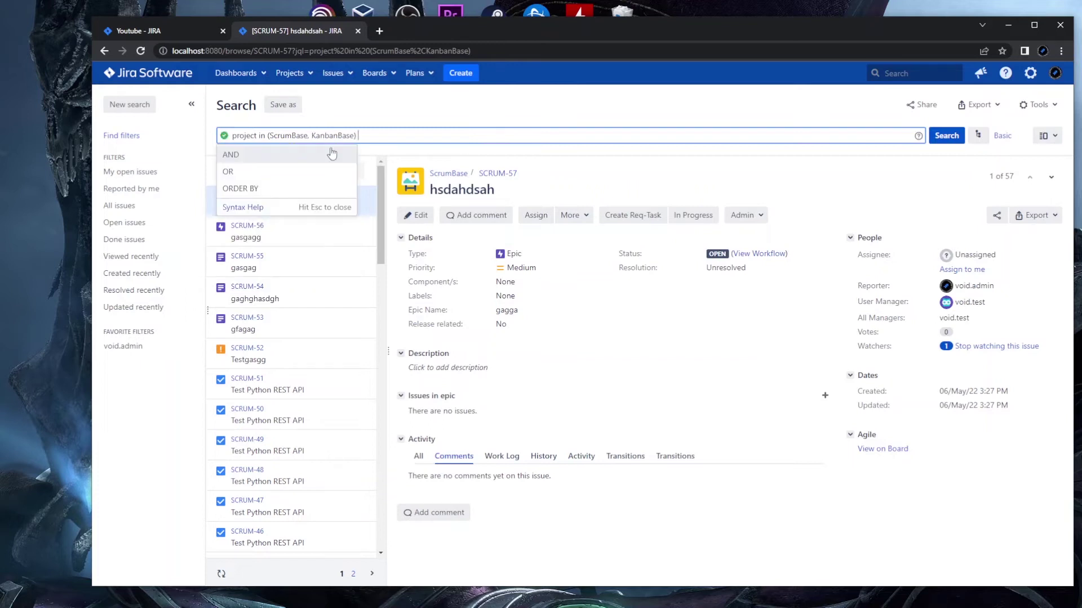
Extend the JQL query with "AND assignee = currentUser()"
left_click(290, 157)
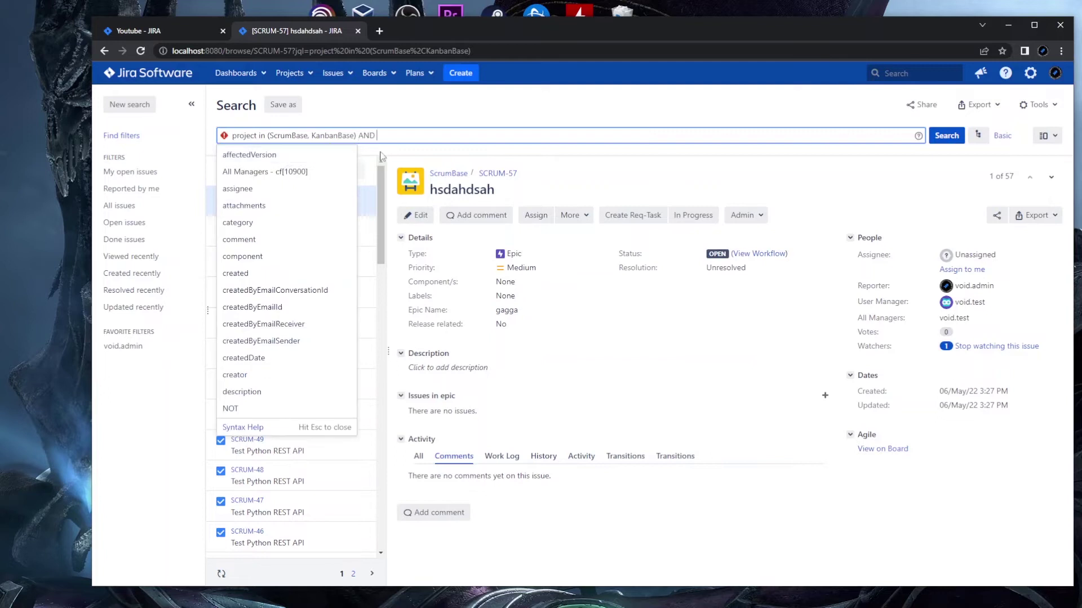
type("ass")
left_click(283, 157)
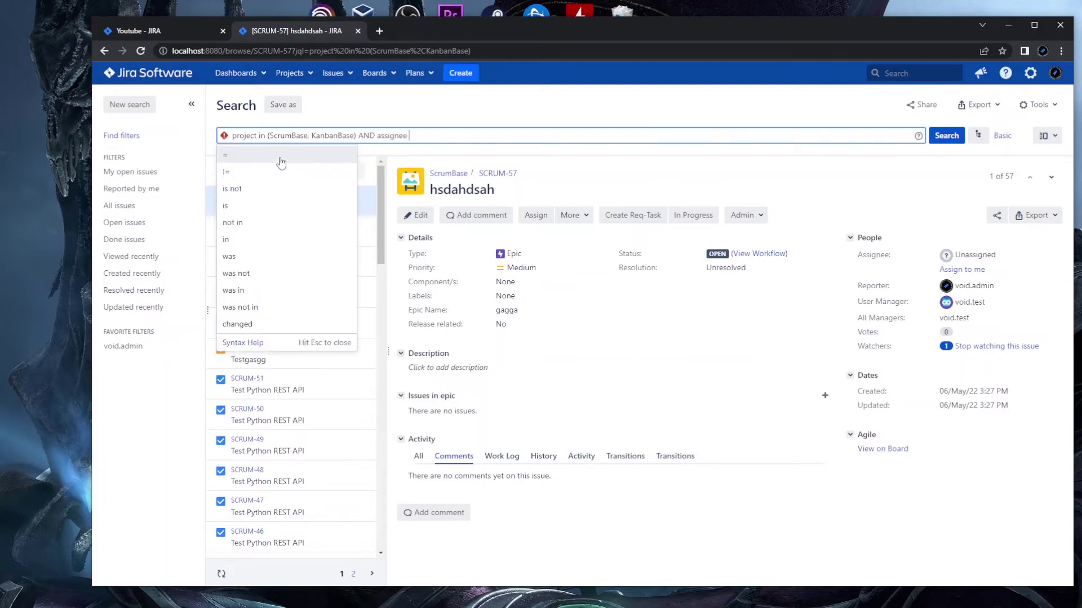
left_click(265, 158)
left_click(260, 189)
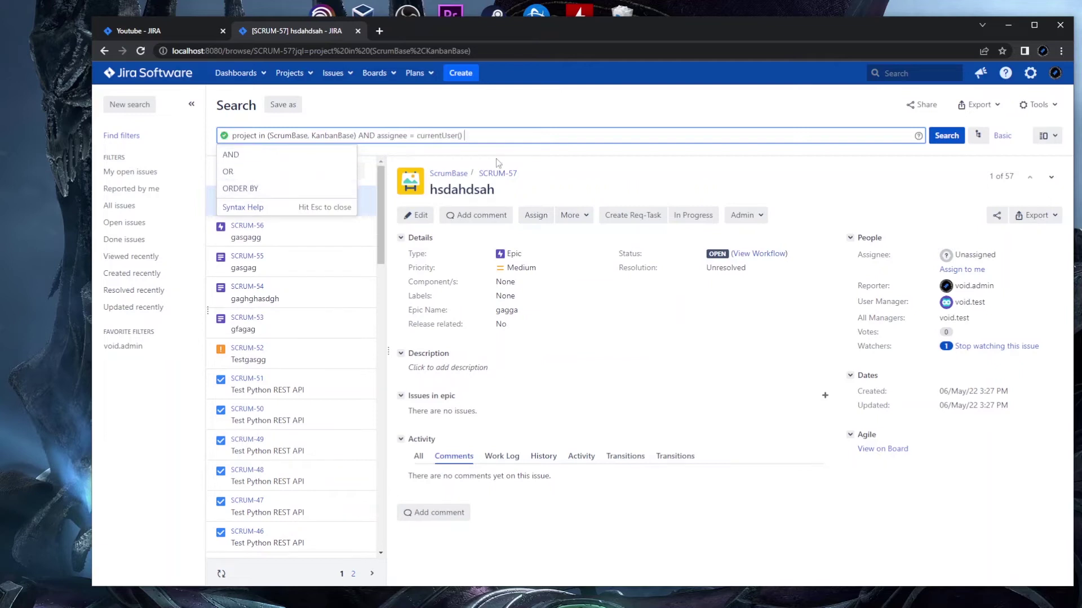
Extend the JQL query with "AND issuetype in (Epic,Story,Sub-task,Task)" and run the search
left_click(313, 162)
type("iss")
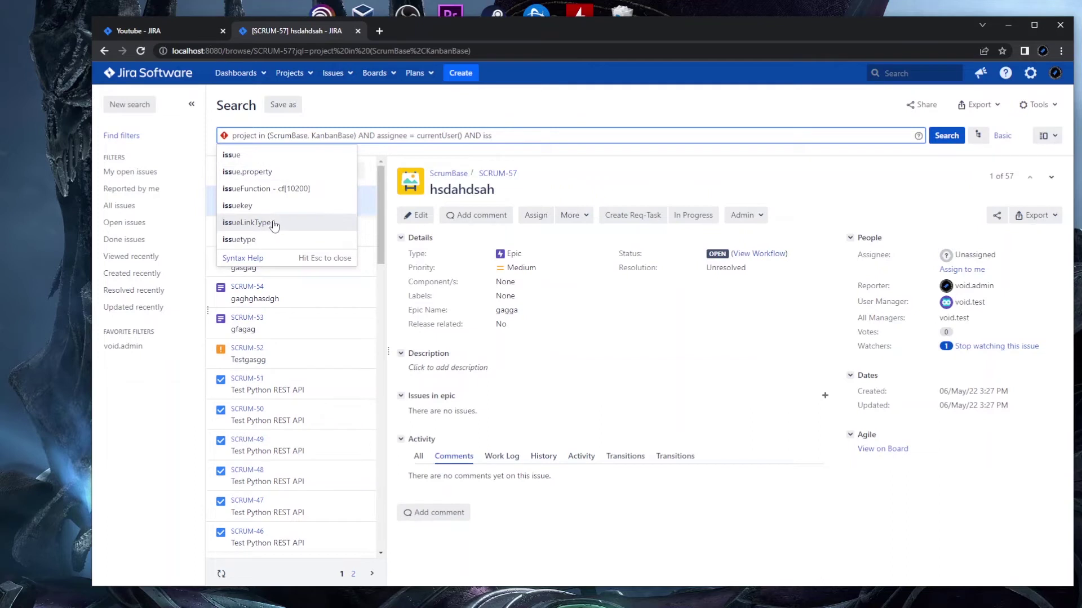
left_click(265, 239)
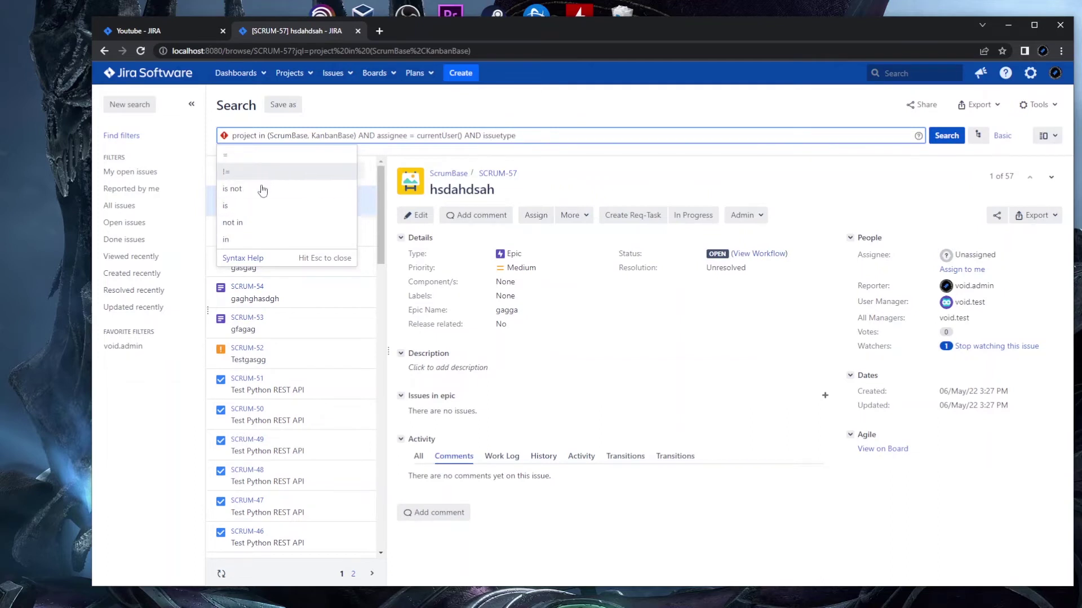
left_click(231, 240)
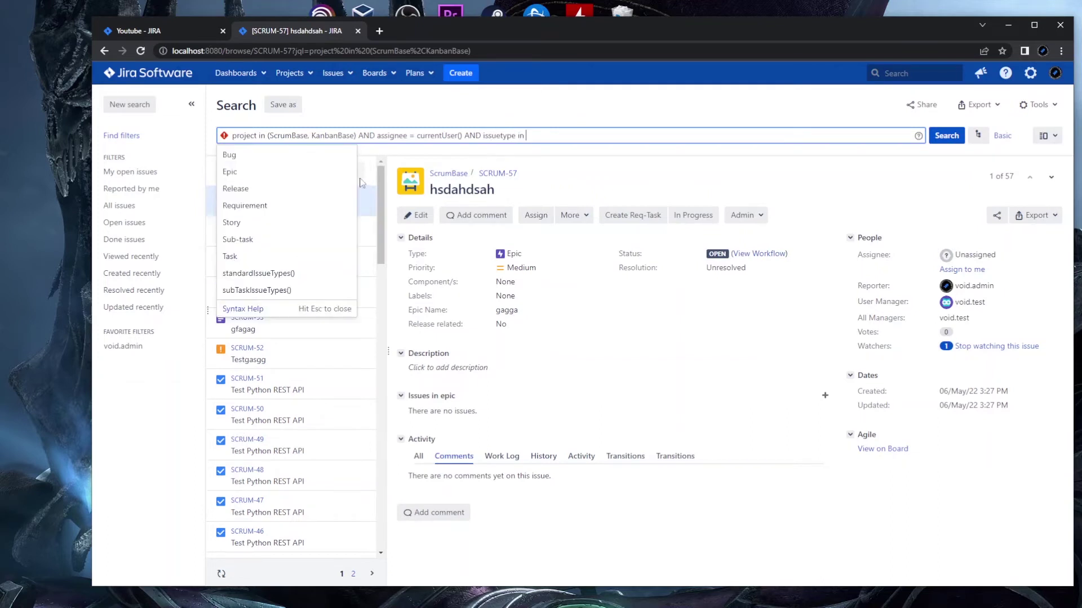
left_click(251, 176)
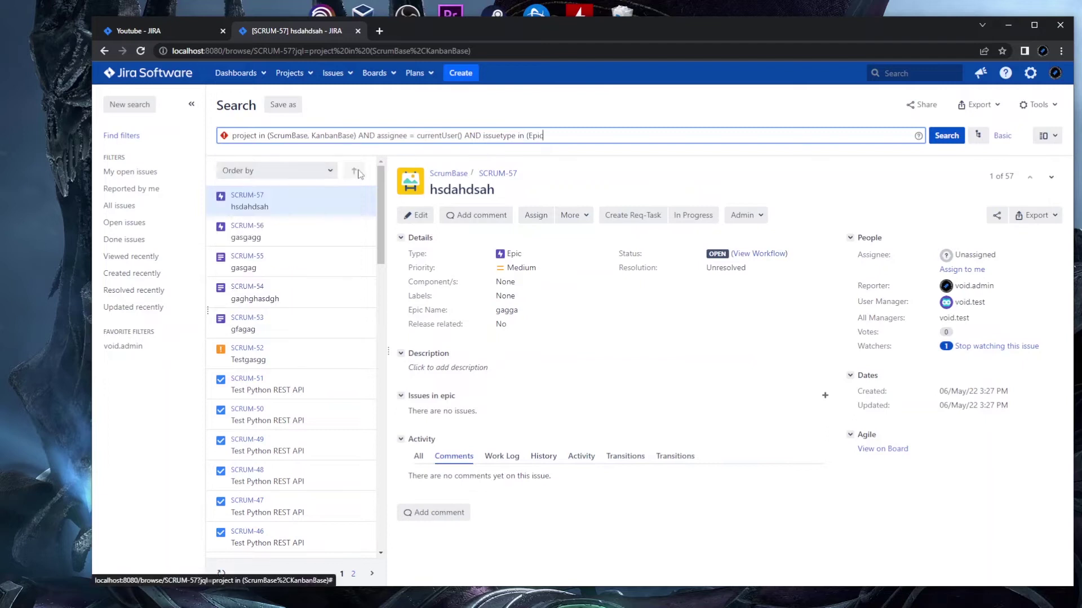
type(",")
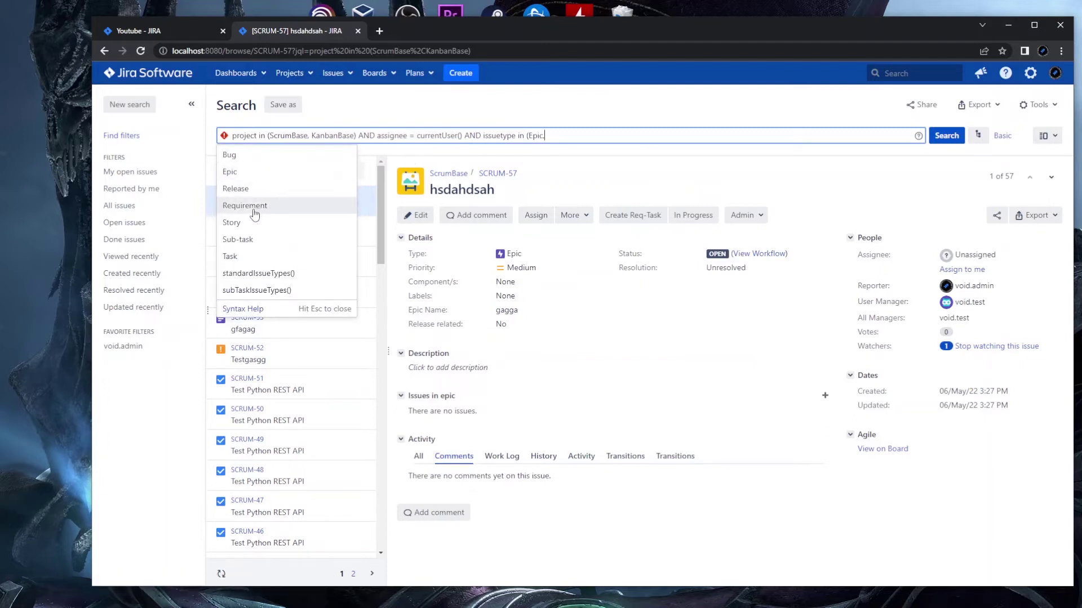
left_click(284, 222)
type(",")
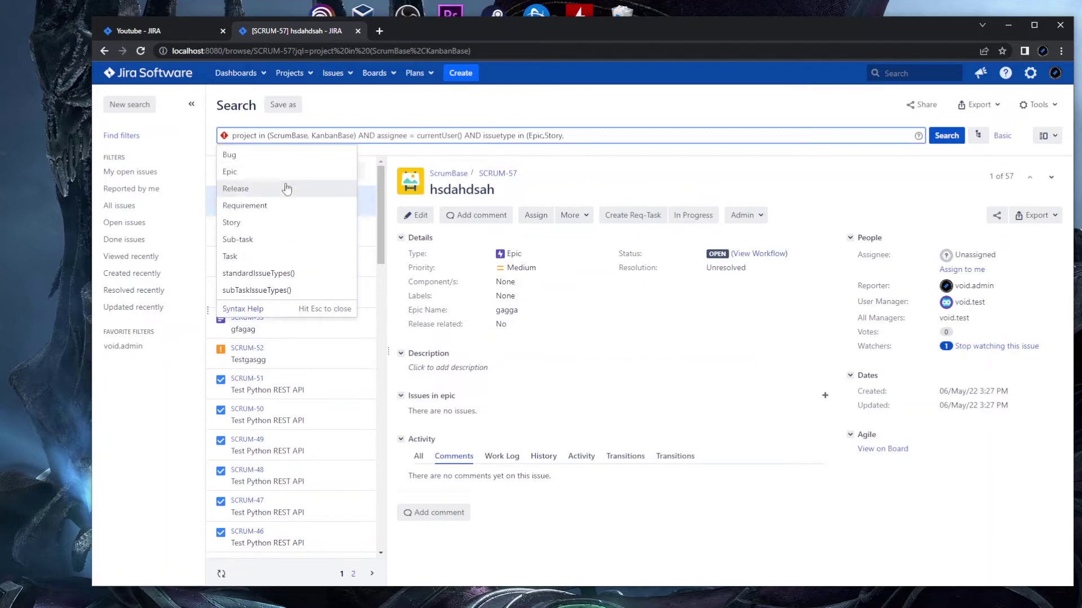
left_click(252, 239)
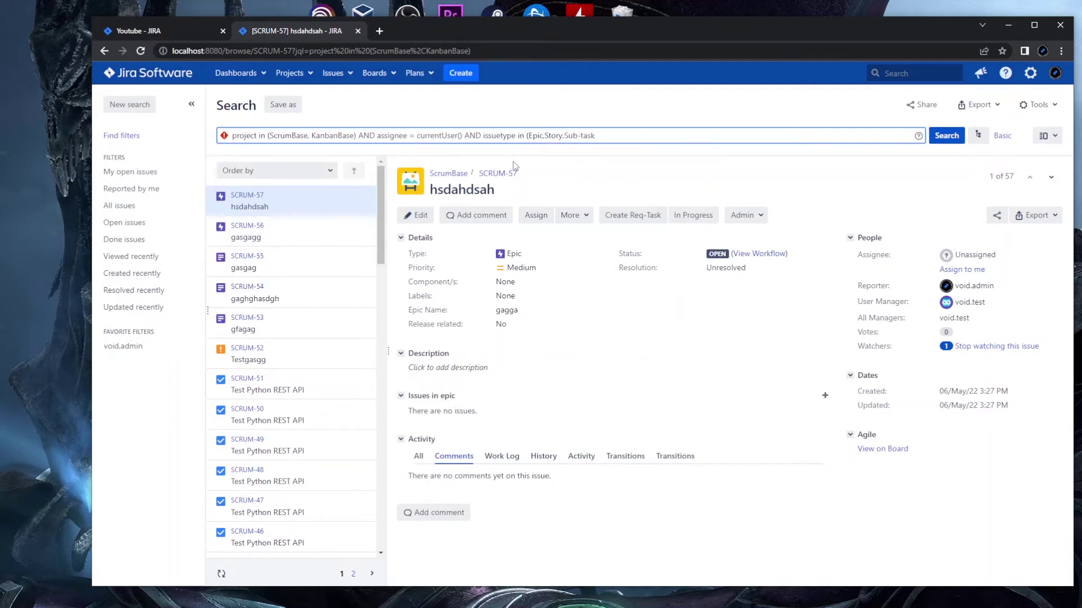
type(",")
left_click(258, 257)
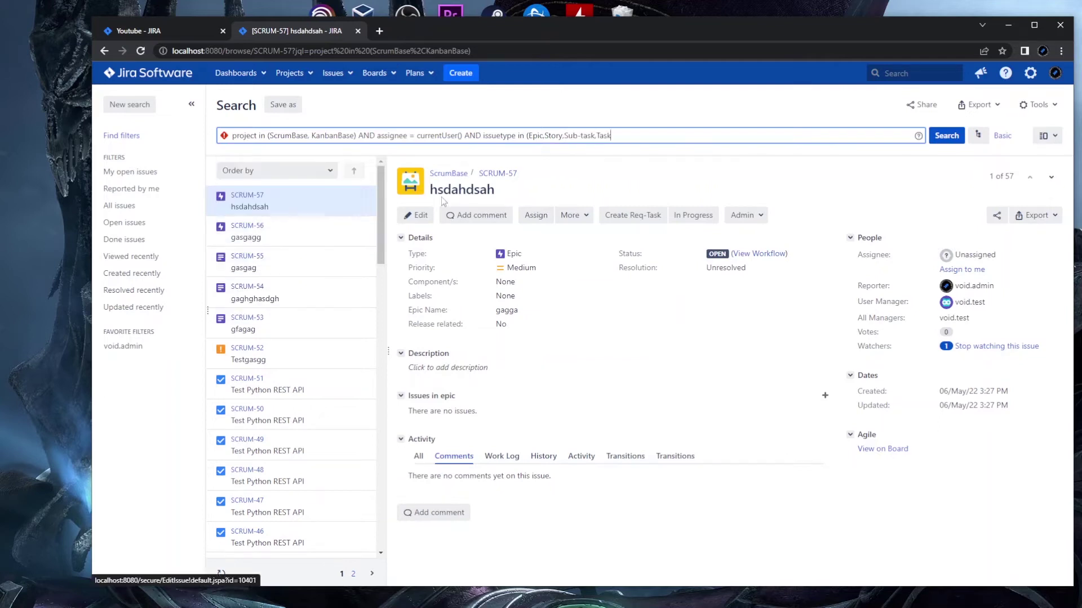
type(")")
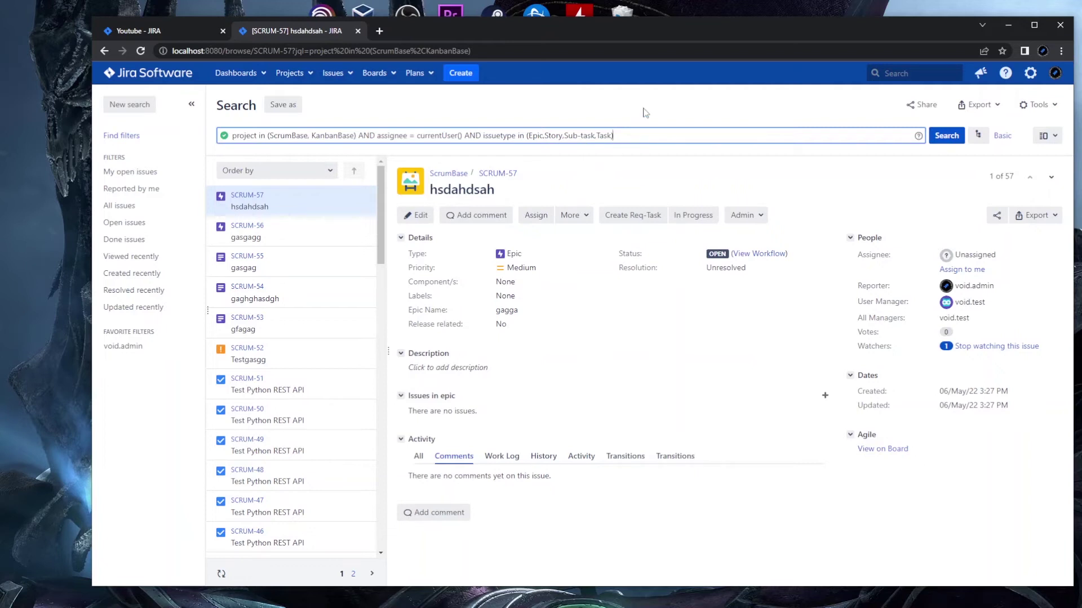
key("Return")
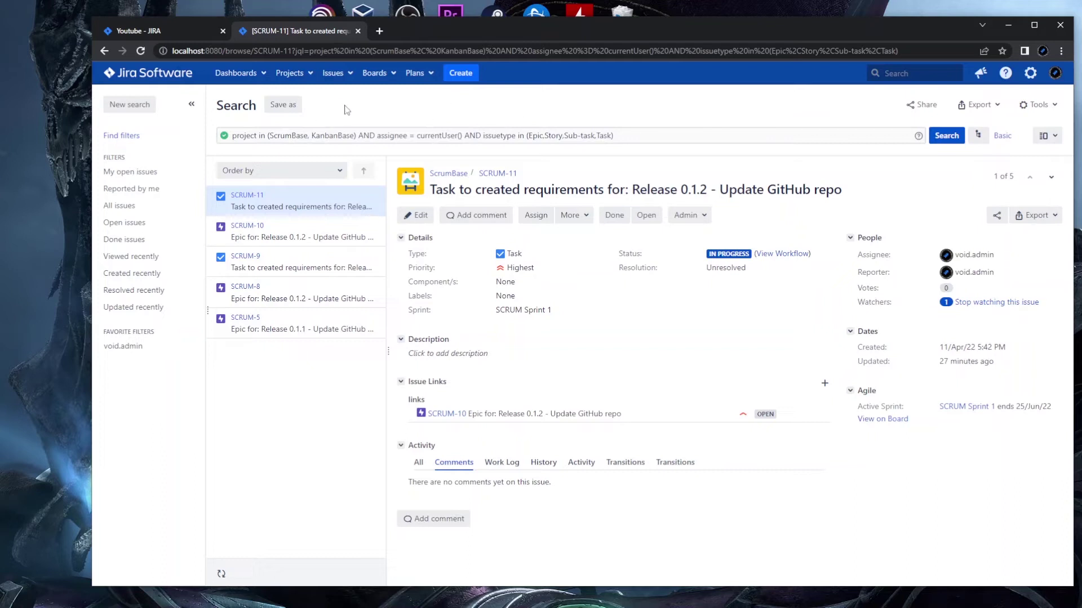
Save the current issue search as a filter named Youtube
left_click(289, 108)
left_click(542, 319)
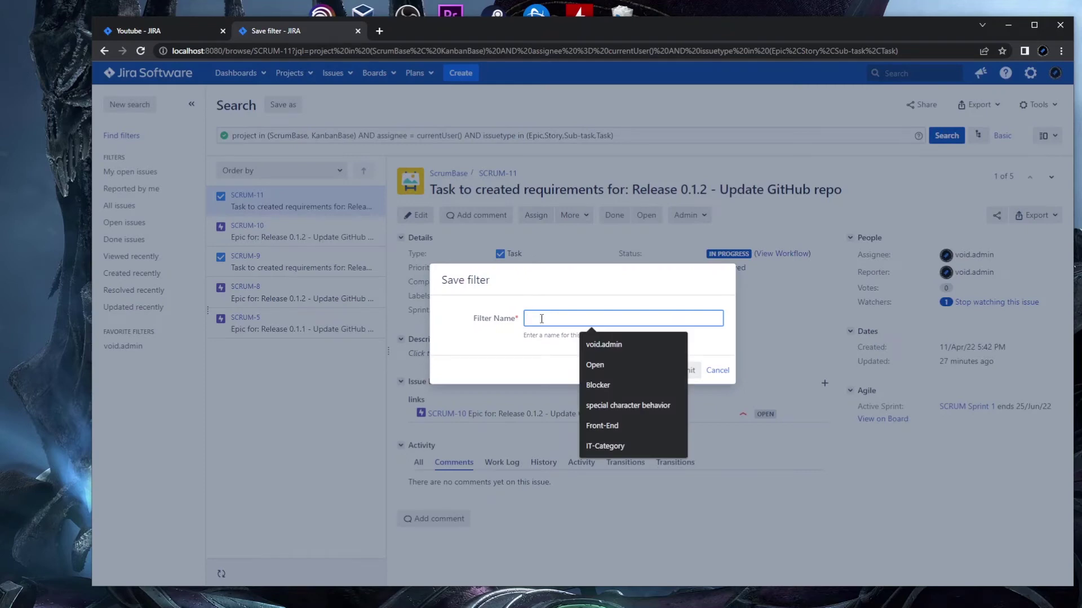
key("Escape")
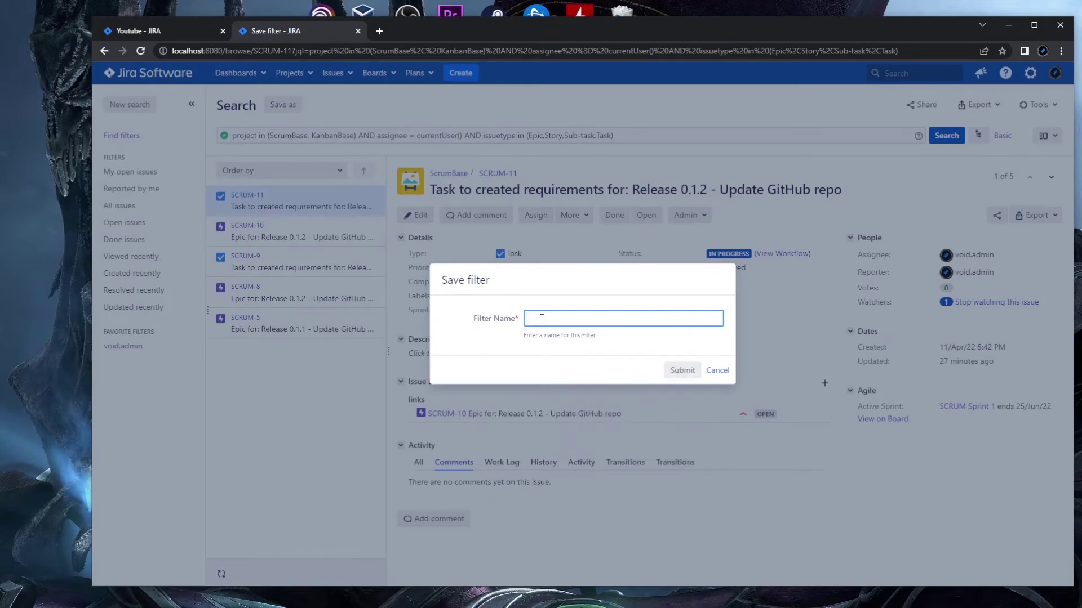
left_click(541, 319)
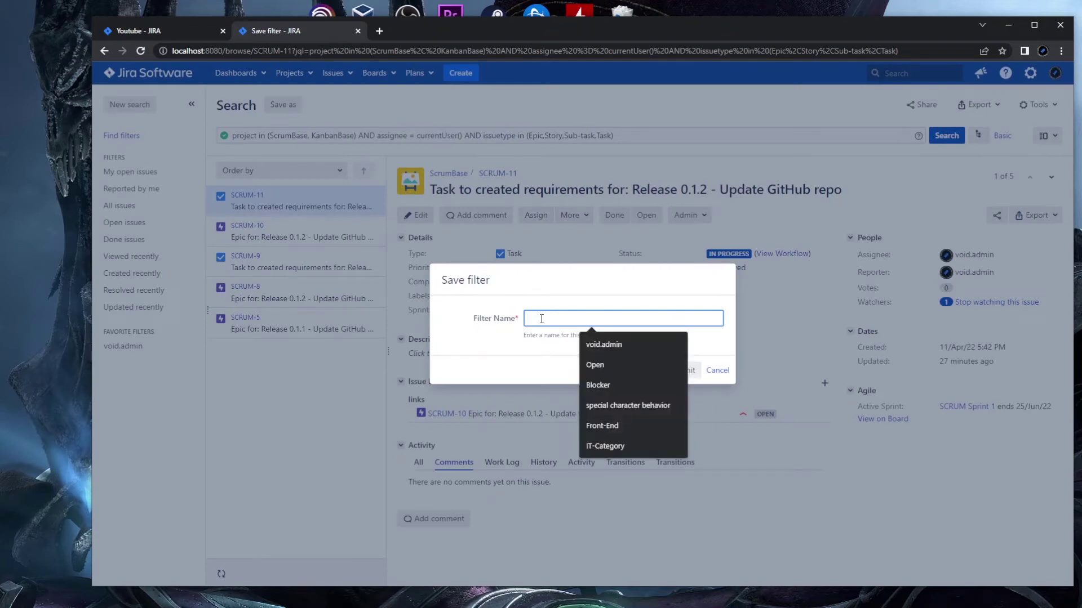
type("Youtube")
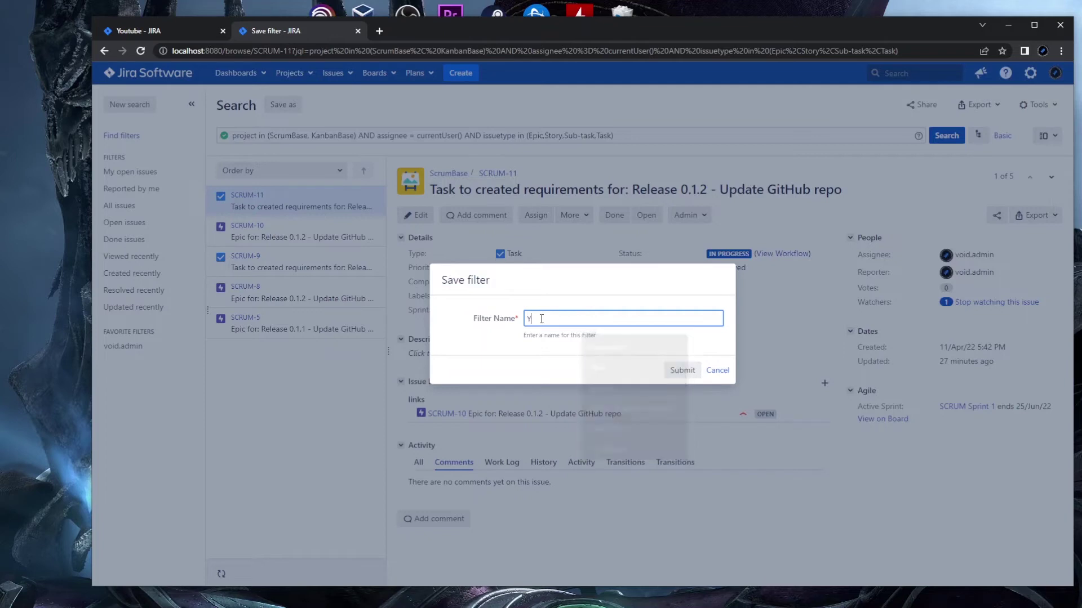
left_click(682, 370)
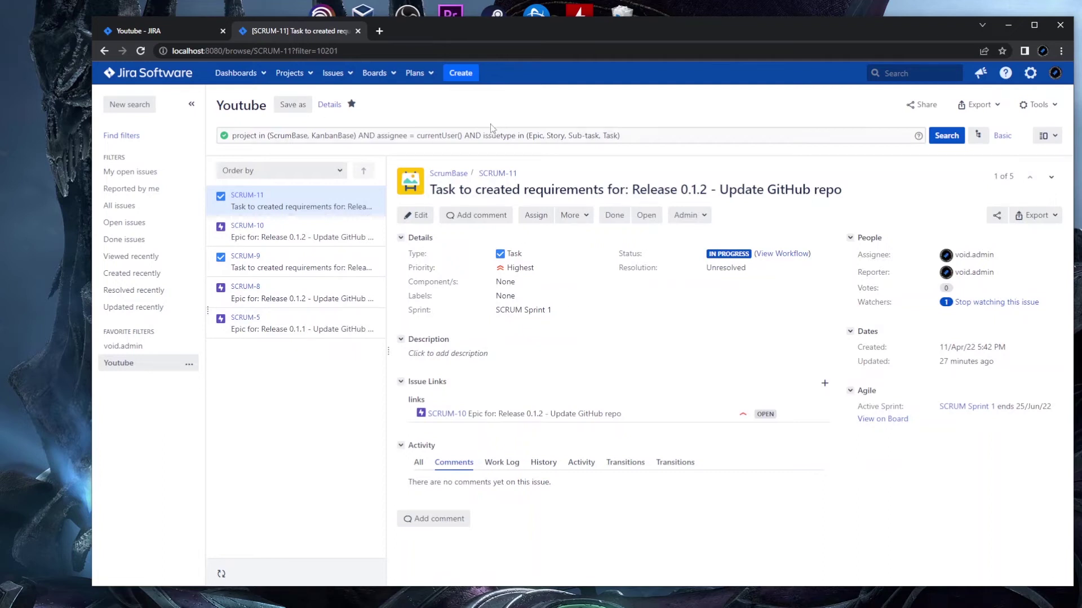
Return to the Youtube dashboard and set the Filter Results gadget's saved filter to Youtube
left_click(181, 27)
left_click(495, 221)
left_click(309, 159)
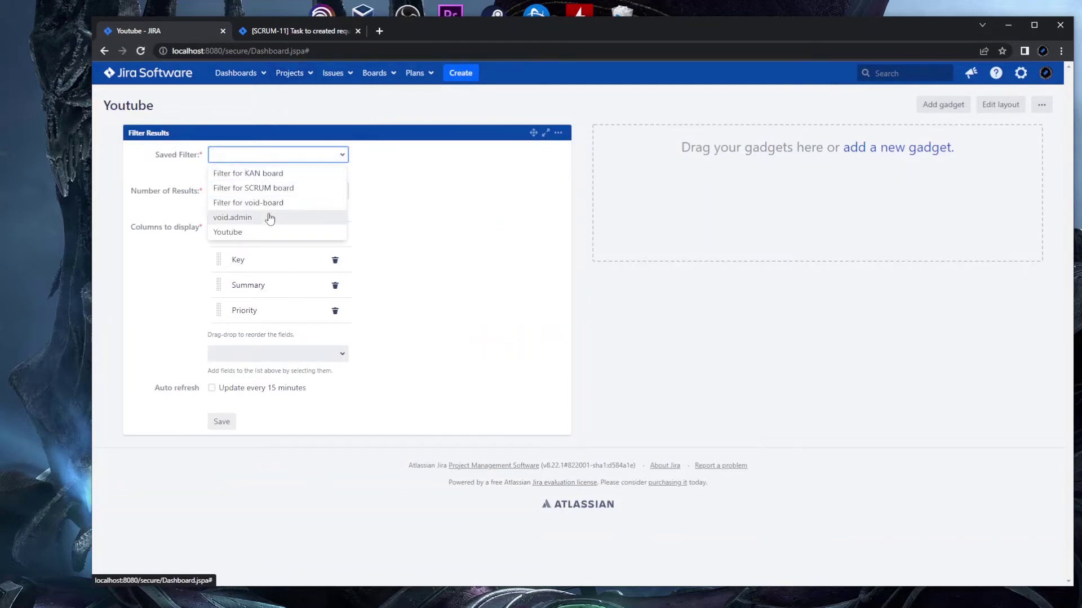
left_click(239, 234)
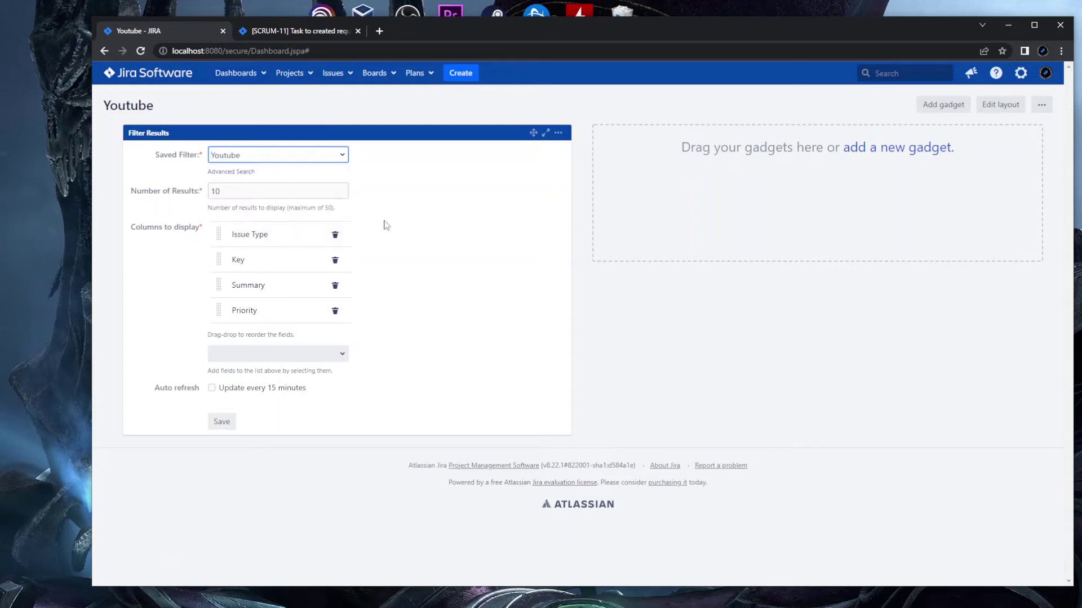
left_click(386, 225)
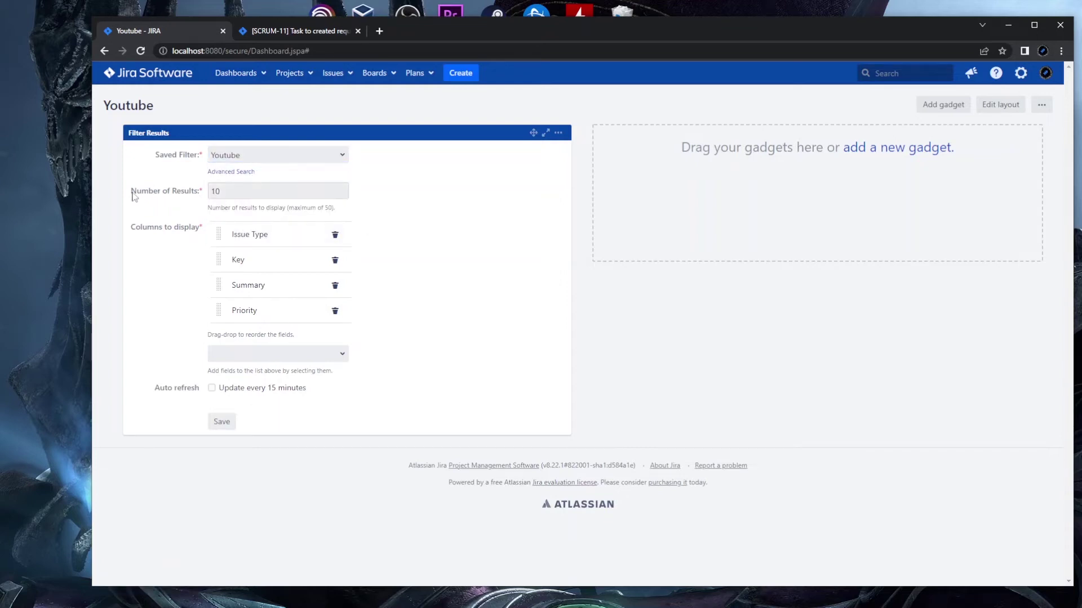
left_click_drag(132, 192, 194, 195)
left_click(233, 189)
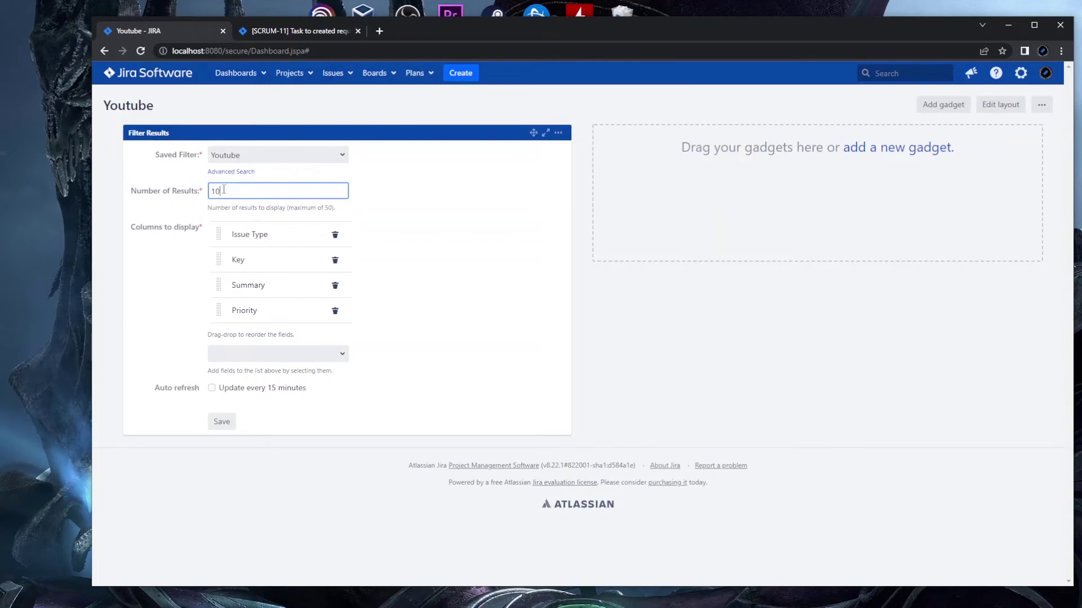
left_click(372, 207)
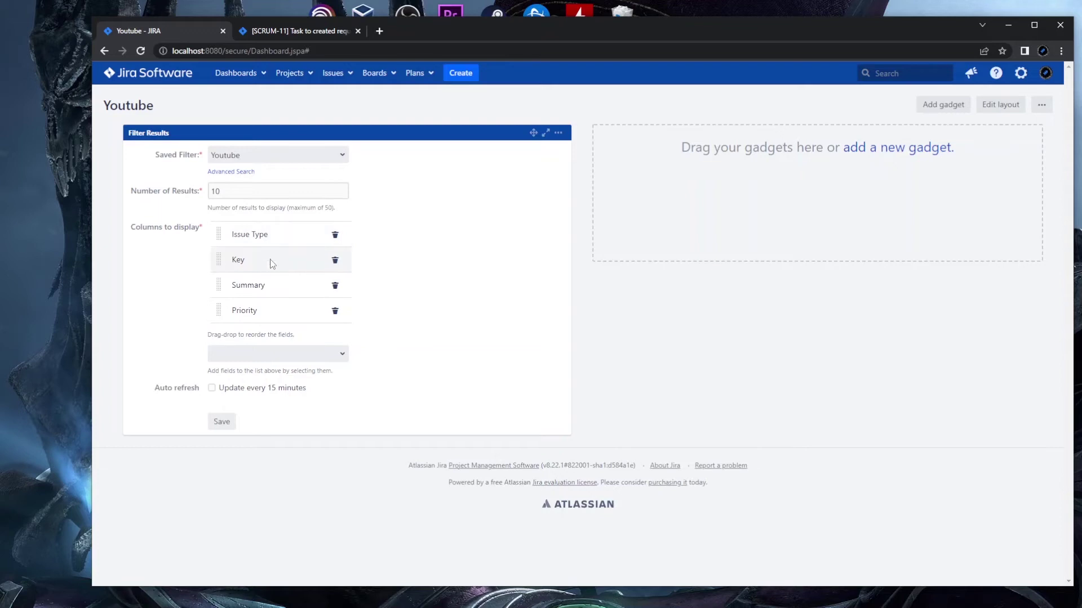
Add the Status and Sprint fields to the columns displayed by the Filter Results gadget
left_click(262, 351)
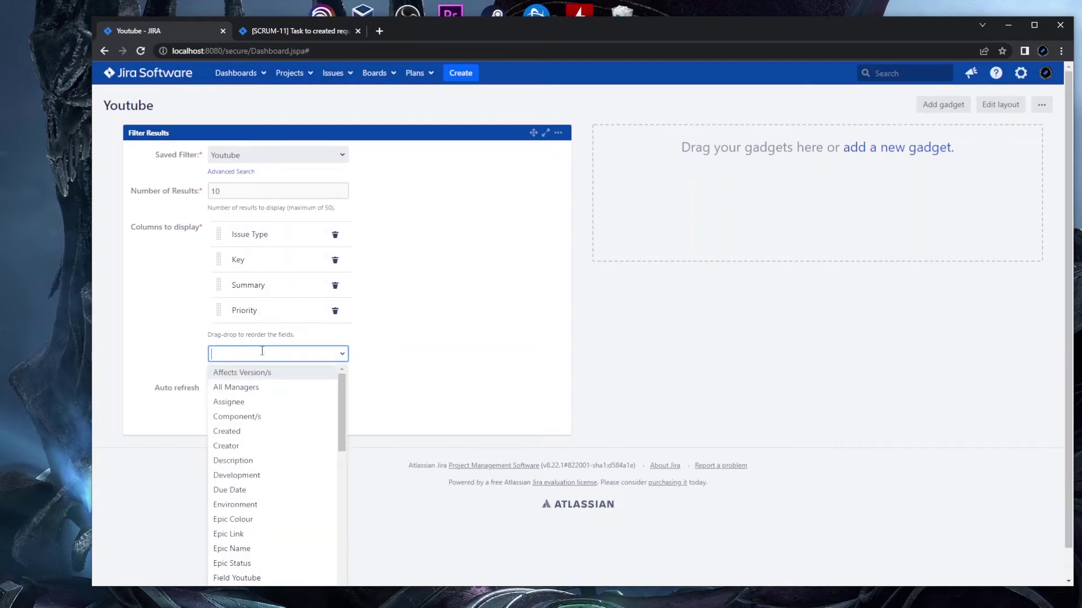
type("sta")
left_click(251, 384)
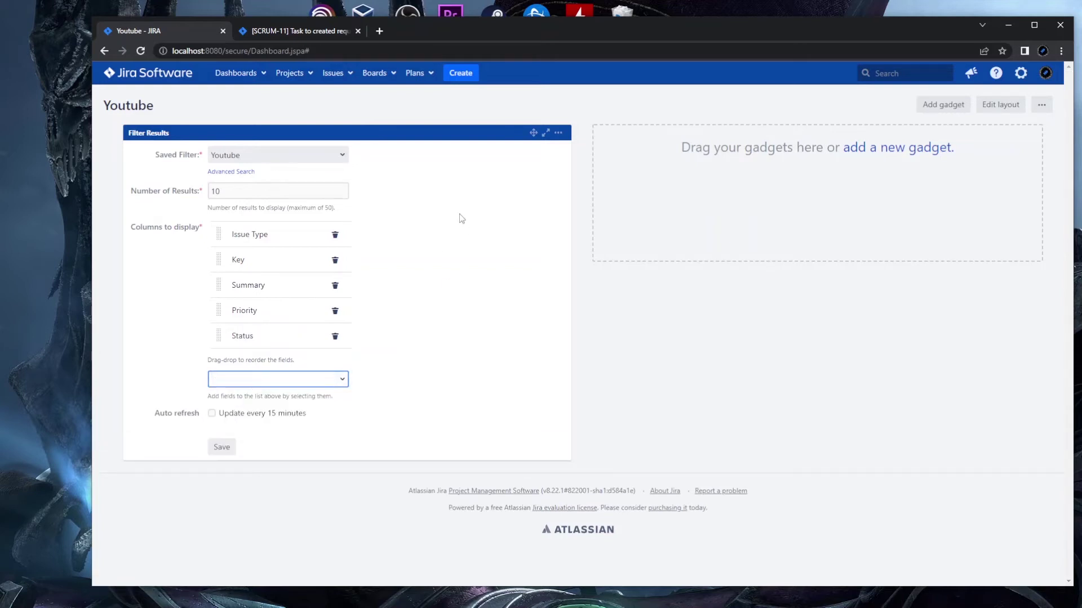
type("sp")
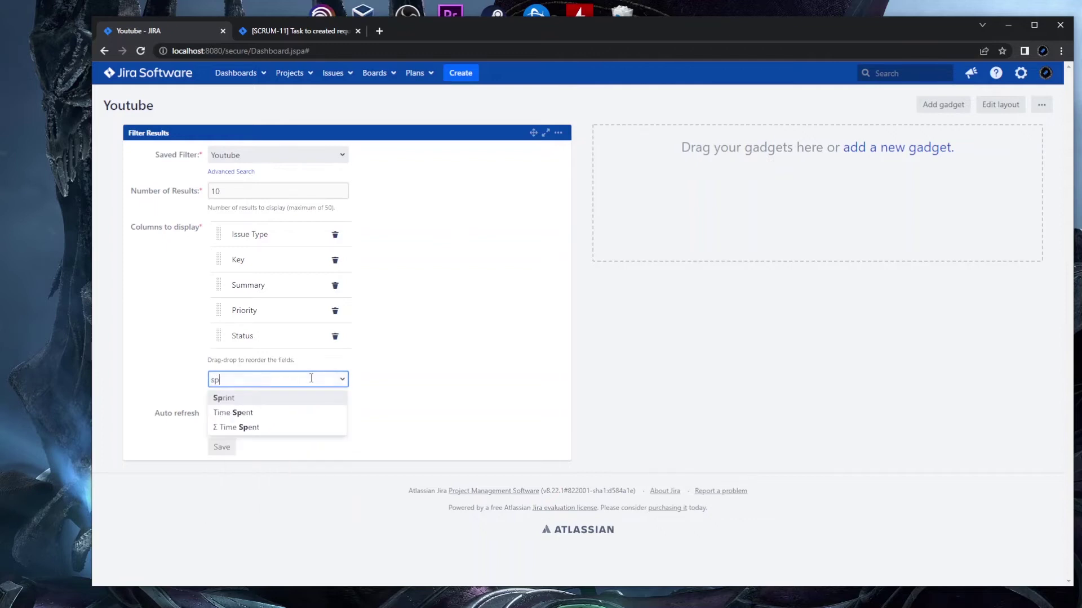
left_click(290, 398)
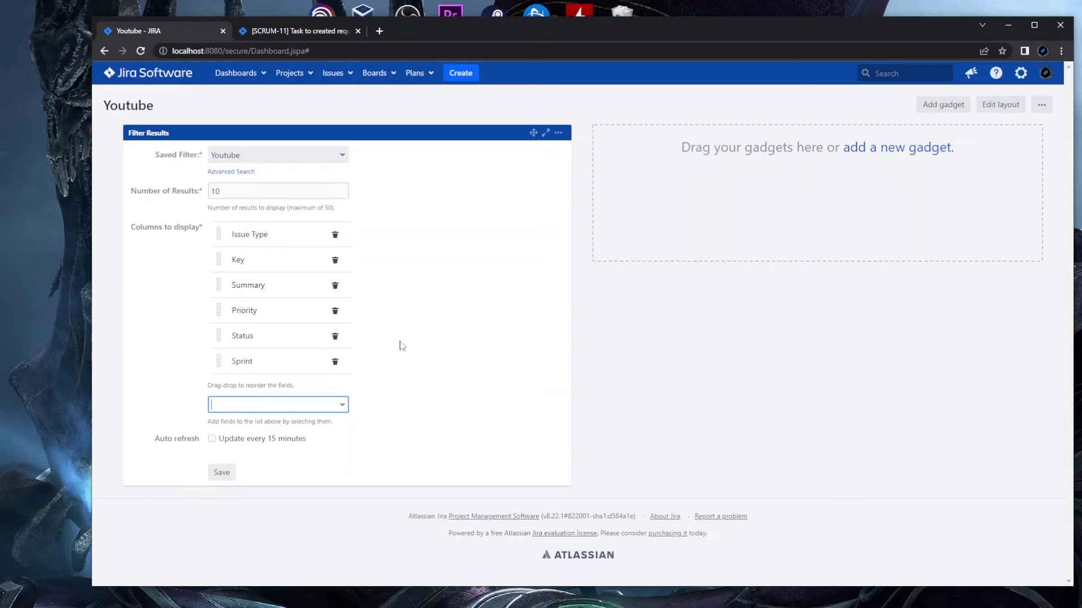
Enable automatic refresh every 15 minutes for the Filter Results gadget and save its configuration
left_click(210, 440)
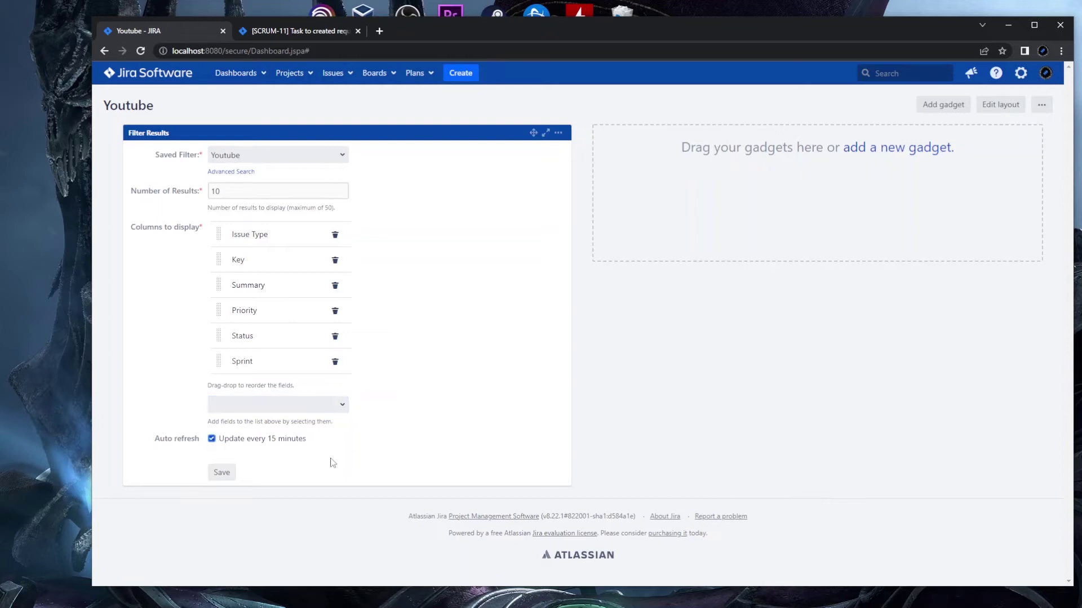
left_click(222, 473)
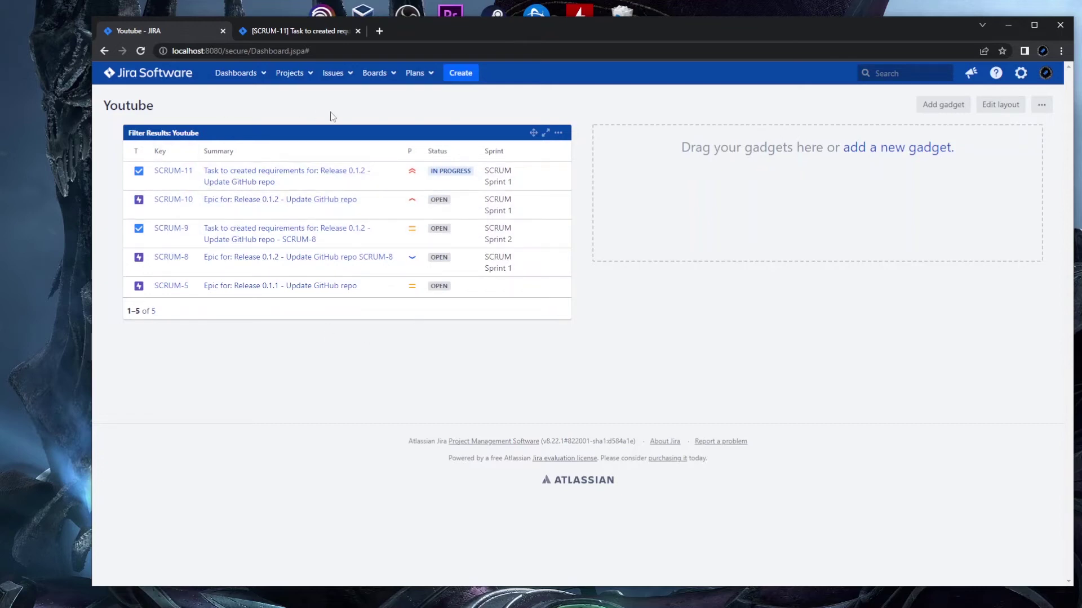
Review the Filter Results gadget against the issue search, examining the listed issues' summaries, statuses and sprints
left_click(298, 31)
left_click(193, 32)
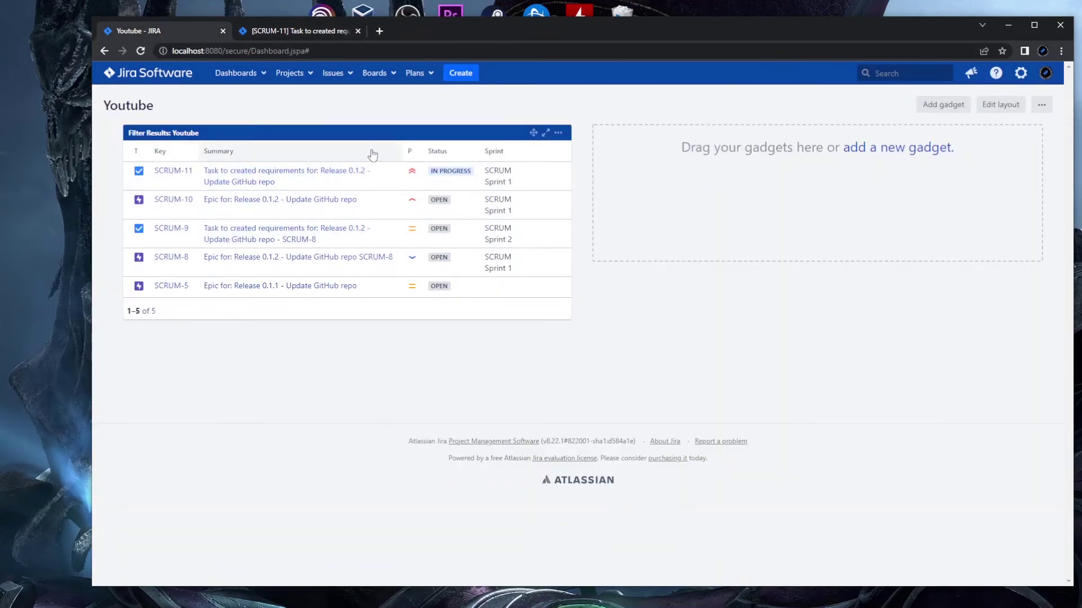
mouse_move(449, 173)
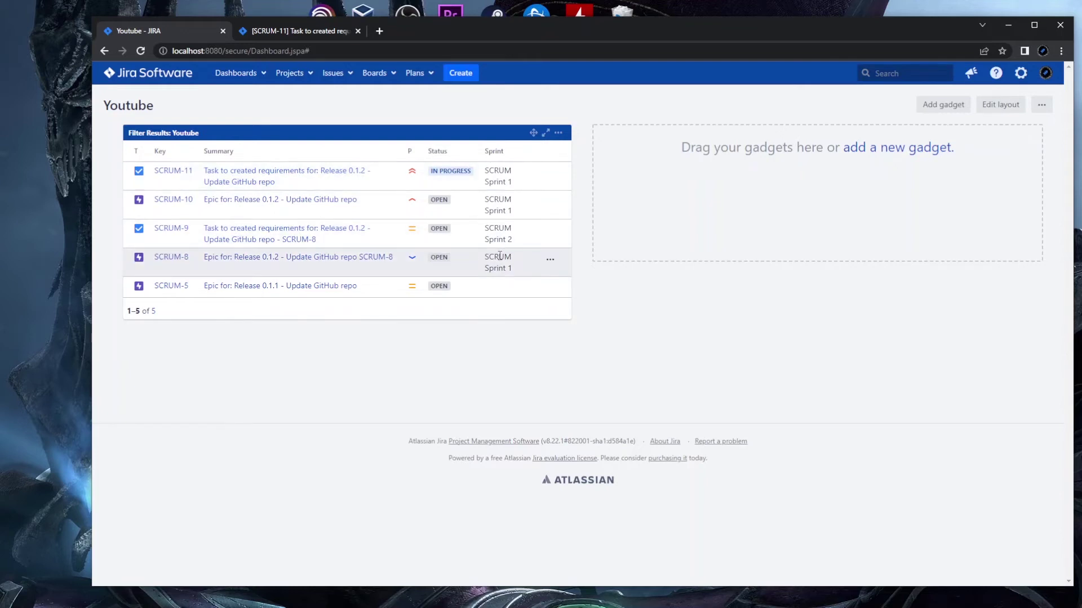
left_click_drag(513, 272, 484, 253)
left_click(603, 314)
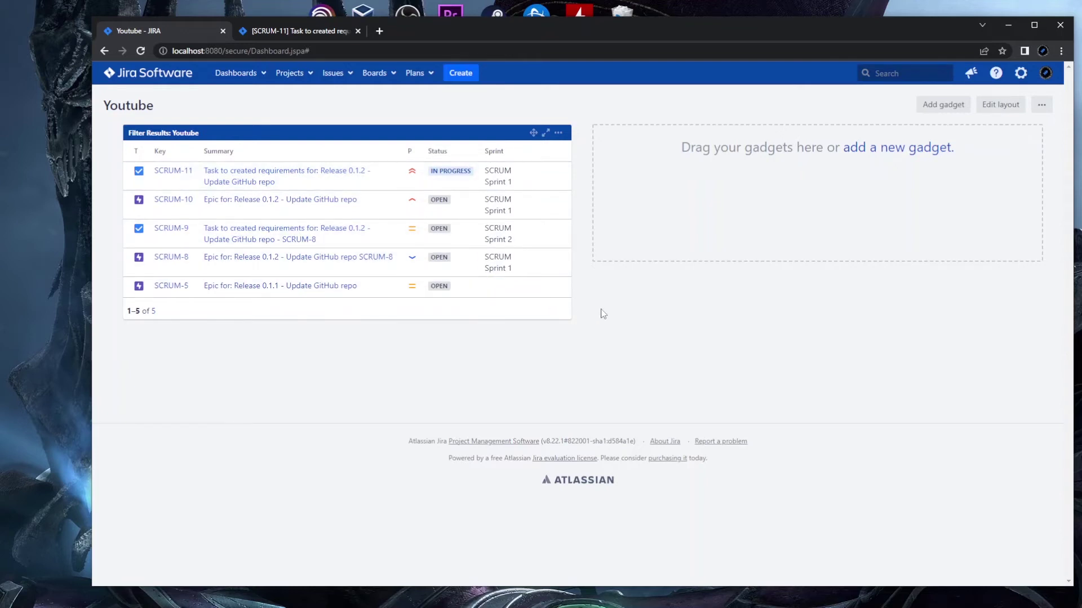
left_click_drag(516, 242, 488, 229)
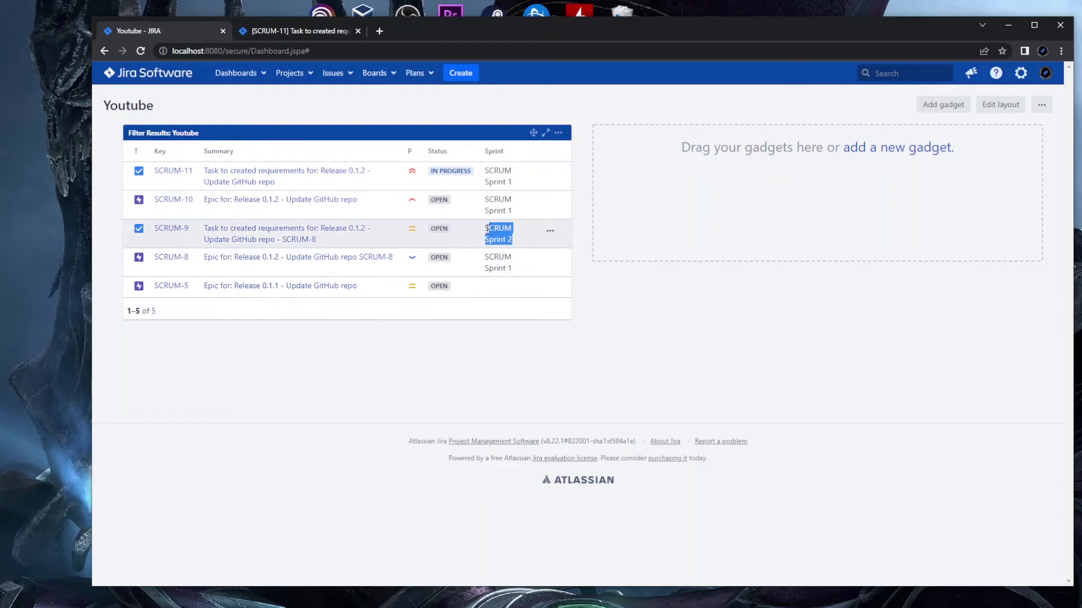
left_click(621, 310)
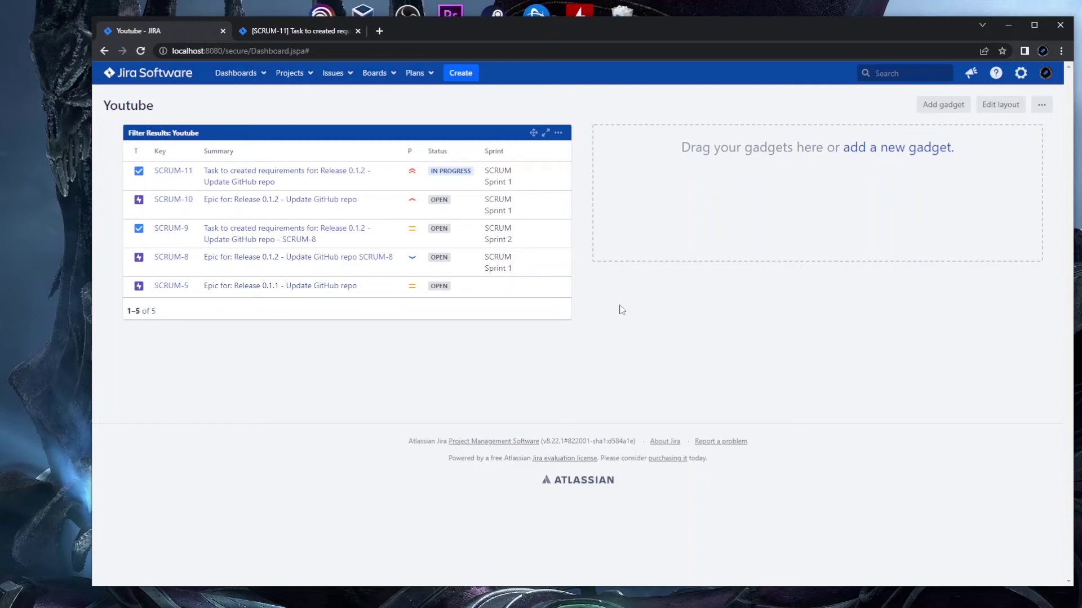
left_click_drag(317, 240, 206, 228)
left_click(603, 305)
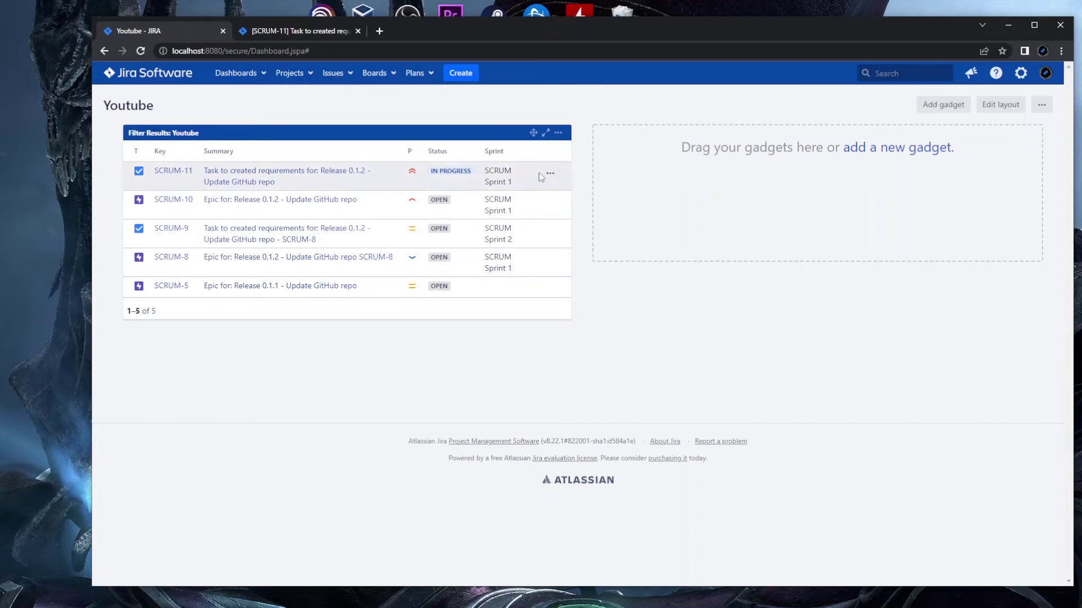
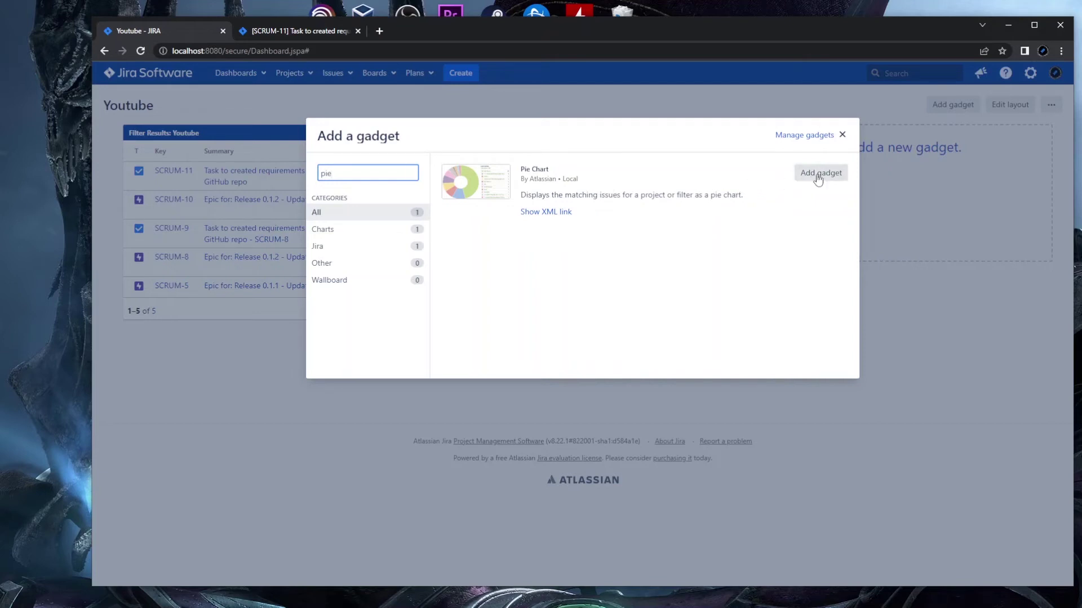
Add the Pie Chart gadget to the dashboard and move it into the empty second column
left_click(818, 178)
left_click(843, 134)
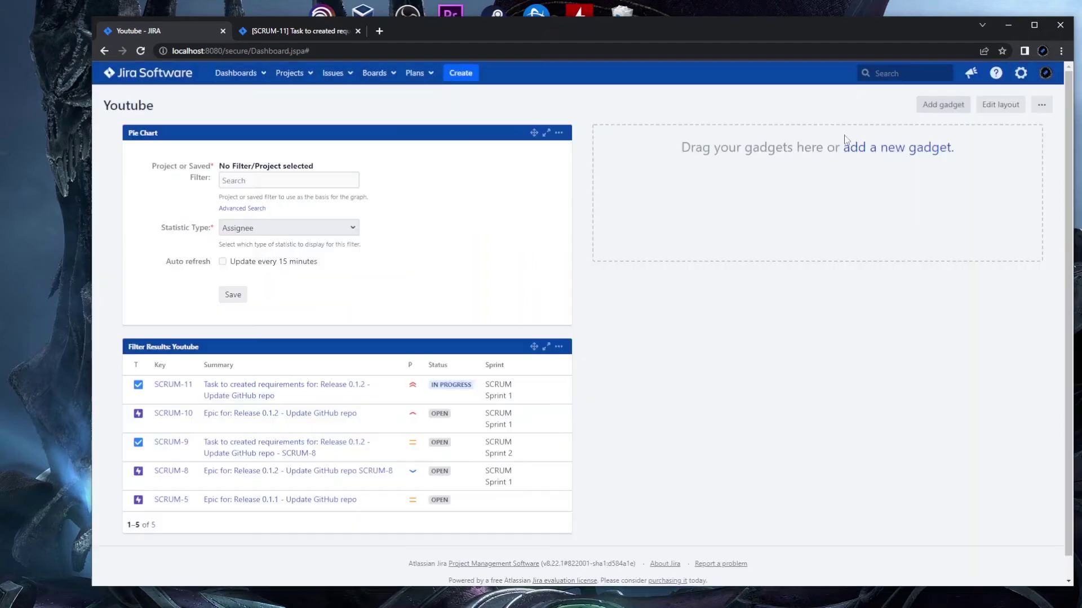
left_click_drag(387, 128, 837, 140)
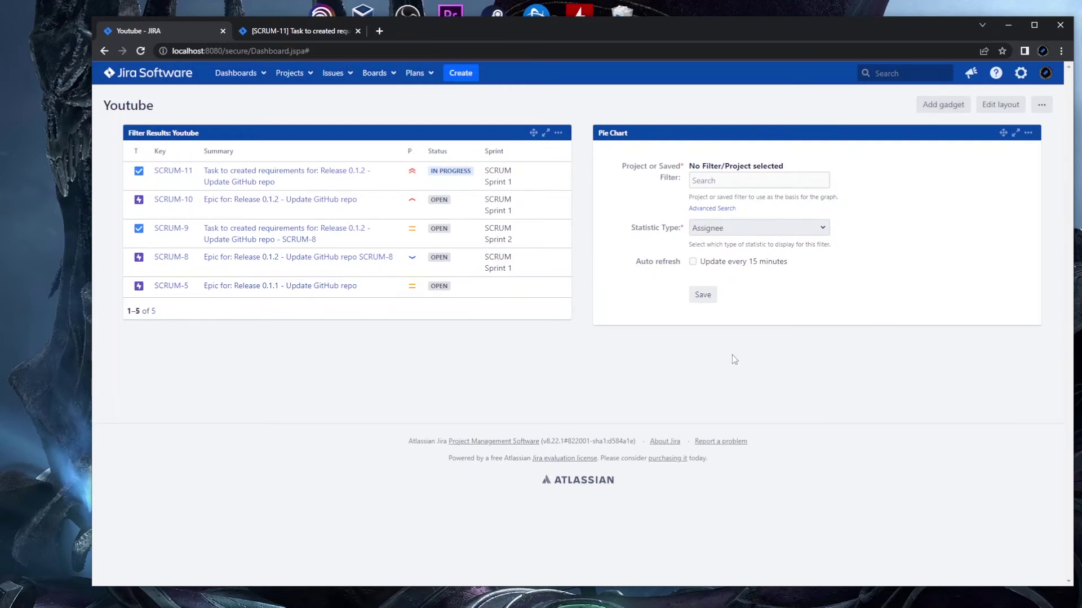
Use the saved Youtube filter as the data source of the Pie Chart gadget
left_click(705, 179)
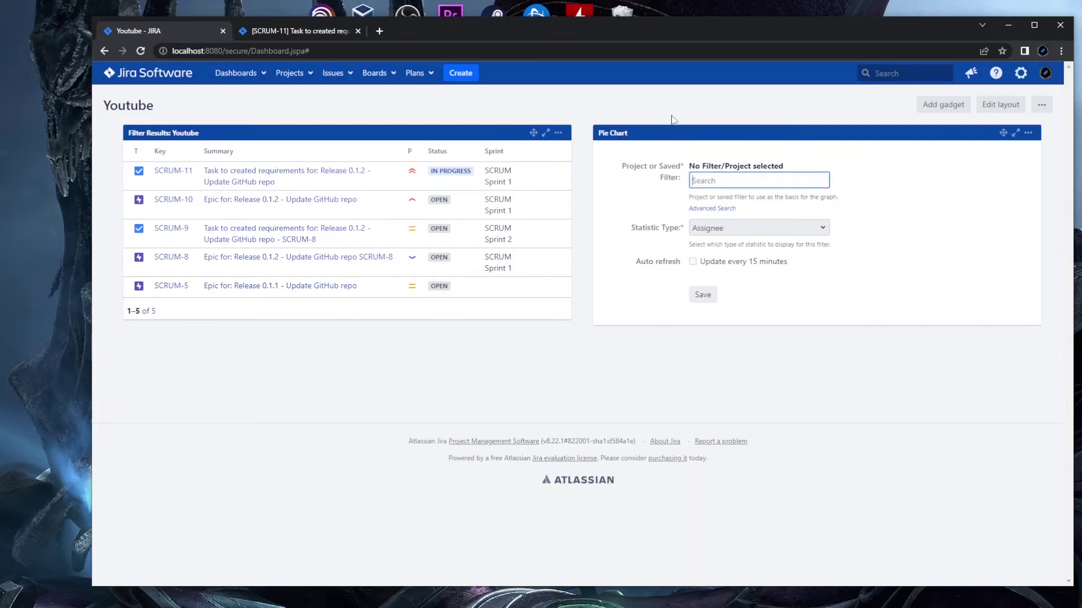
left_click(714, 210)
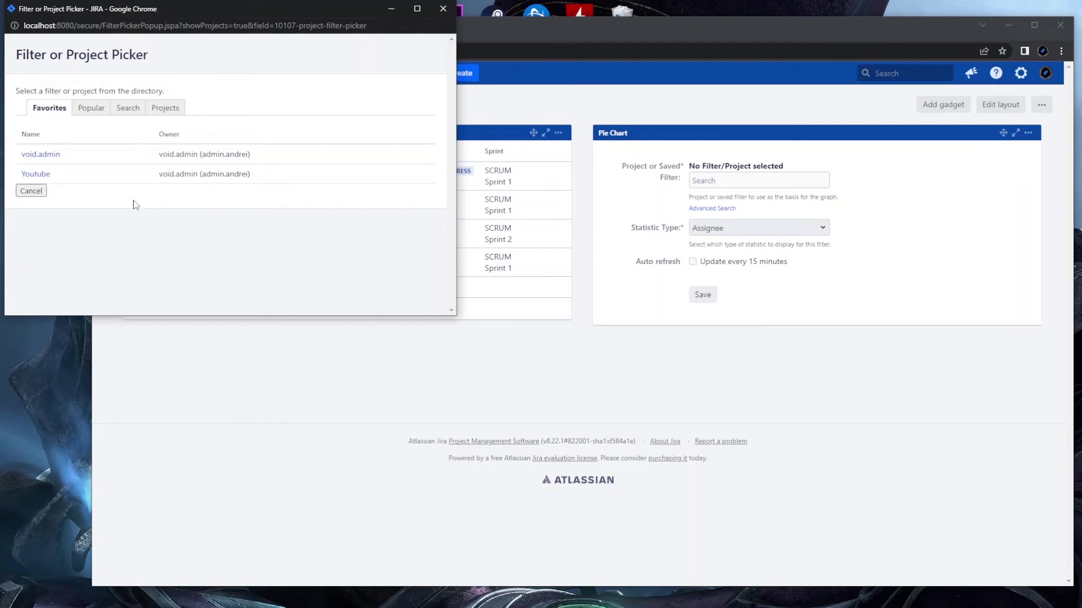
left_click(37, 175)
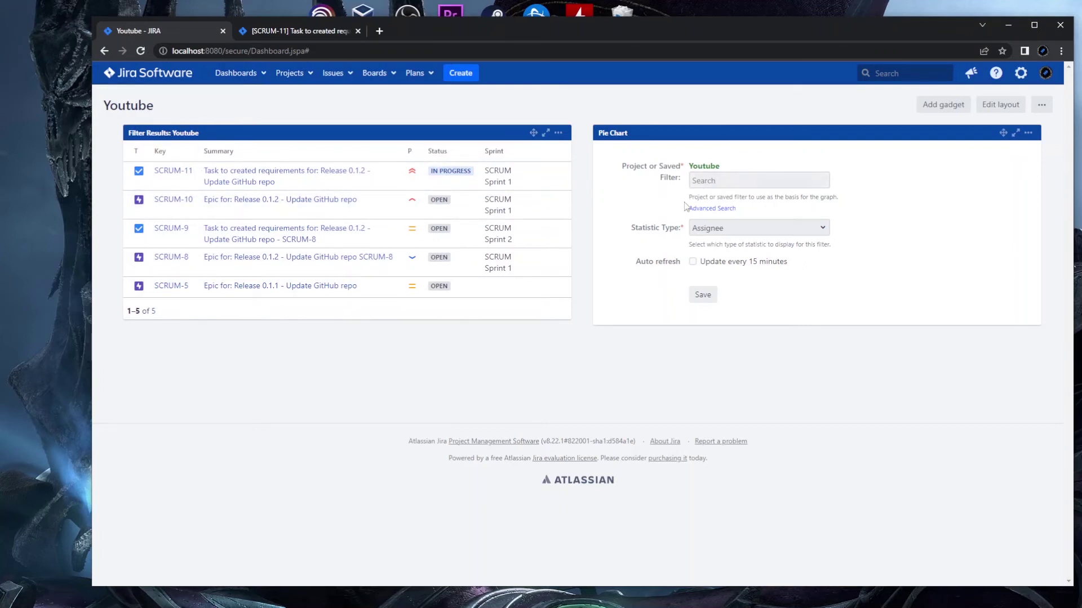
Set the Pie Chart gadget's statistic type to Priority, enable refresh every 15 minutes and save the configuration
left_click(733, 229)
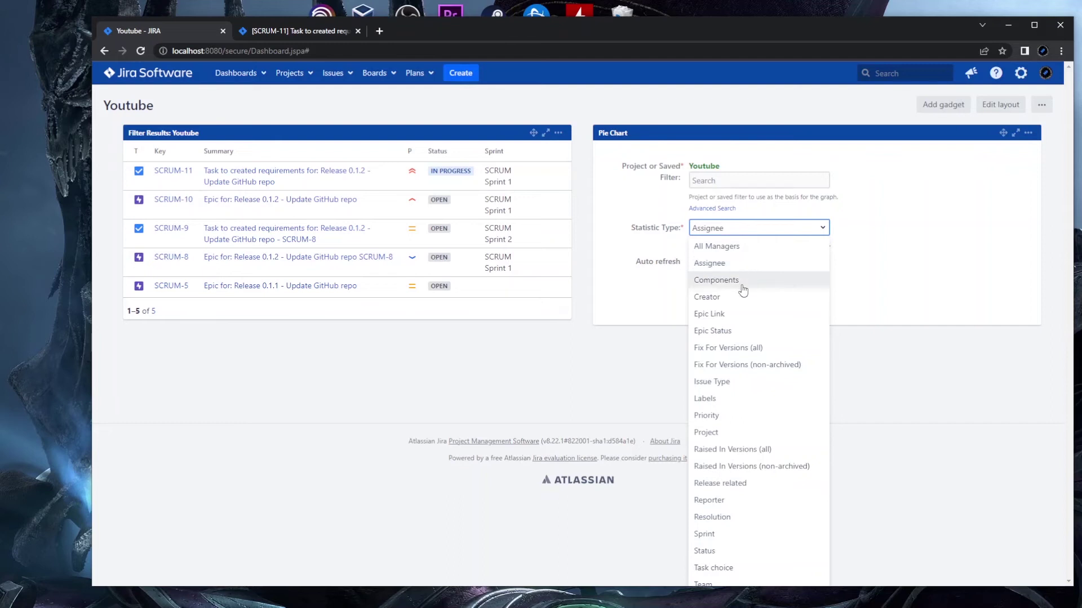
left_click(723, 418)
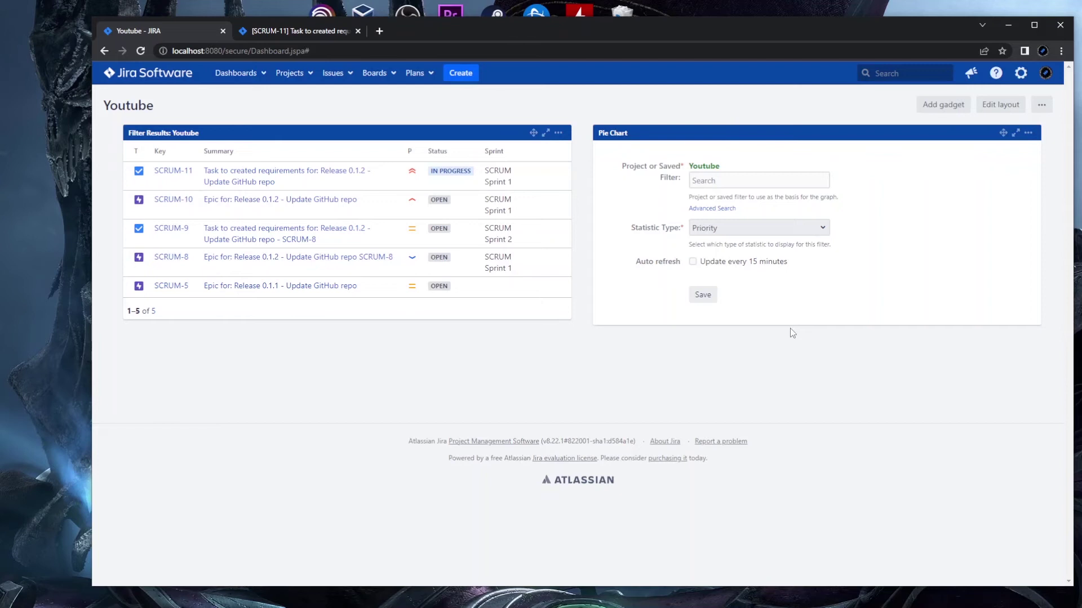
left_click(692, 261)
left_click(703, 299)
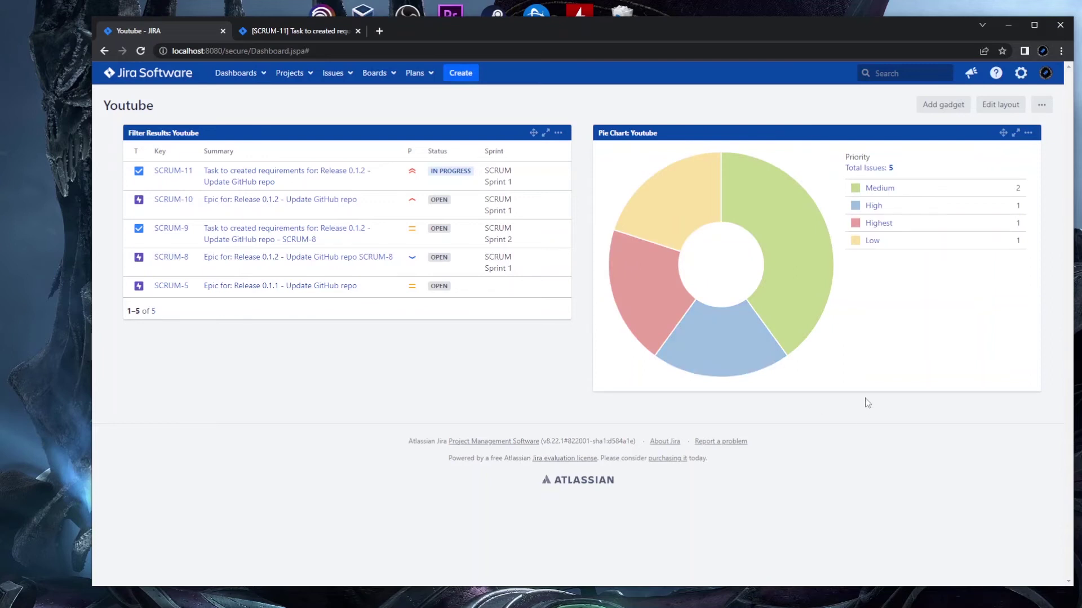
Examine the pie chart's priority slices and open the Highest and High issues to inspect the JQL behind them
mouse_move(665, 293)
mouse_move(887, 231)
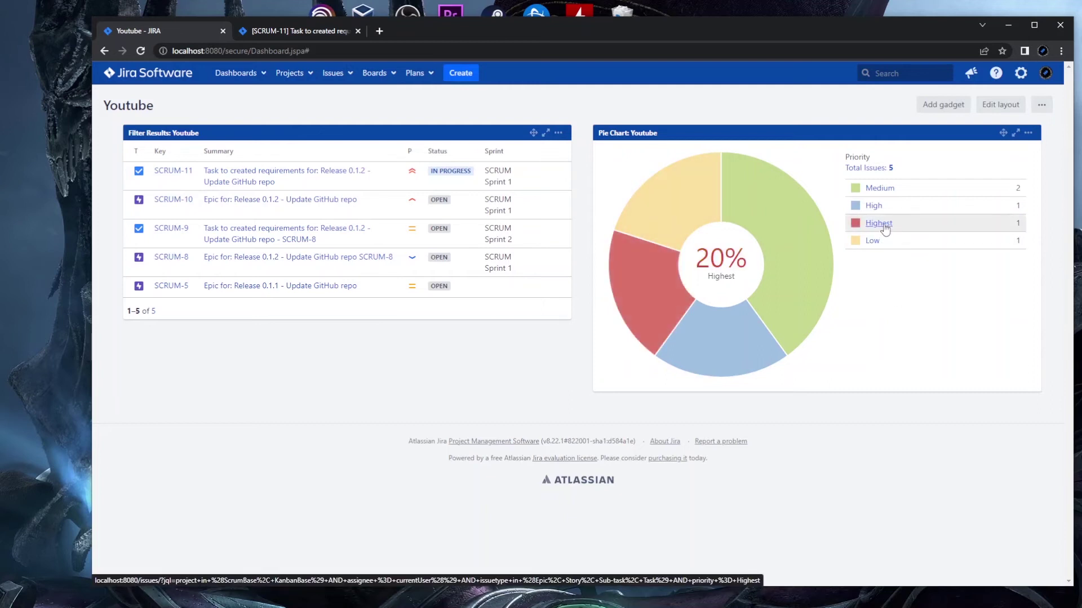
left_click(885, 224)
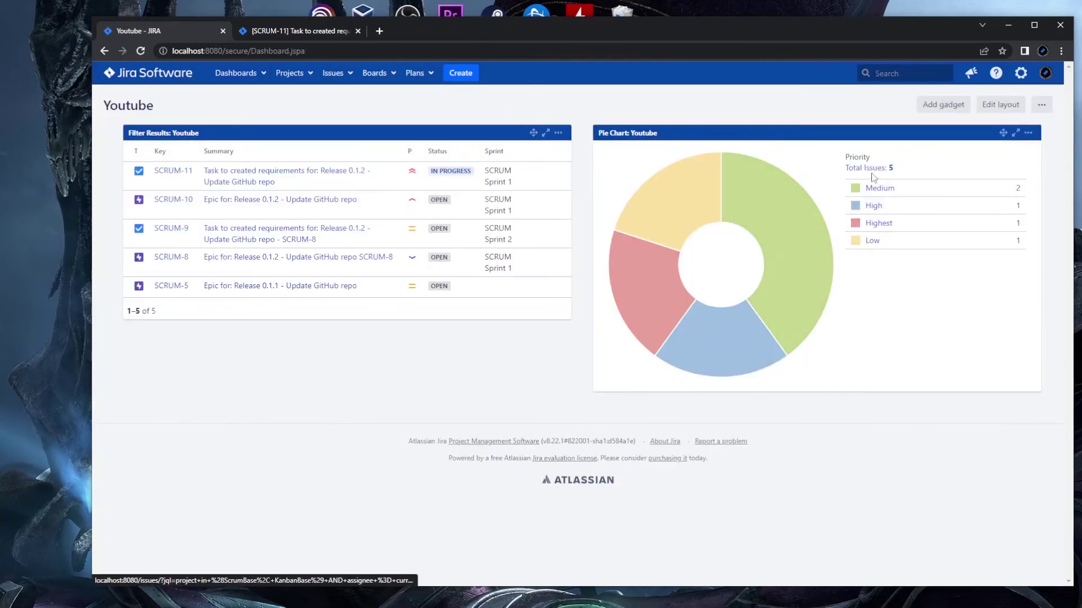
left_click(874, 206)
left_click_drag(705, 137, 621, 138)
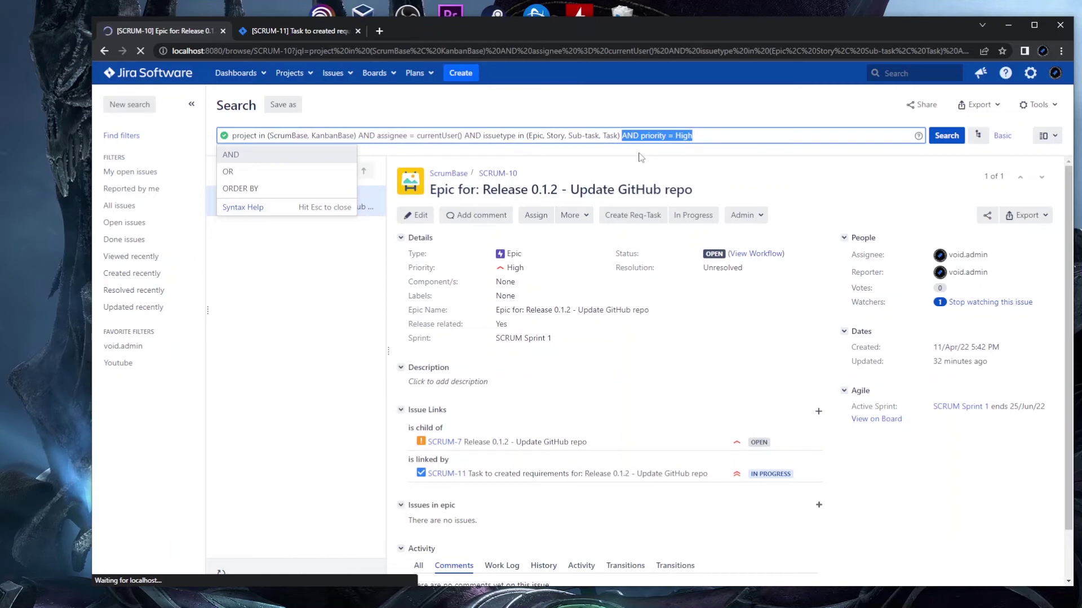
left_click(640, 152)
left_click_drag(620, 137, 234, 139)
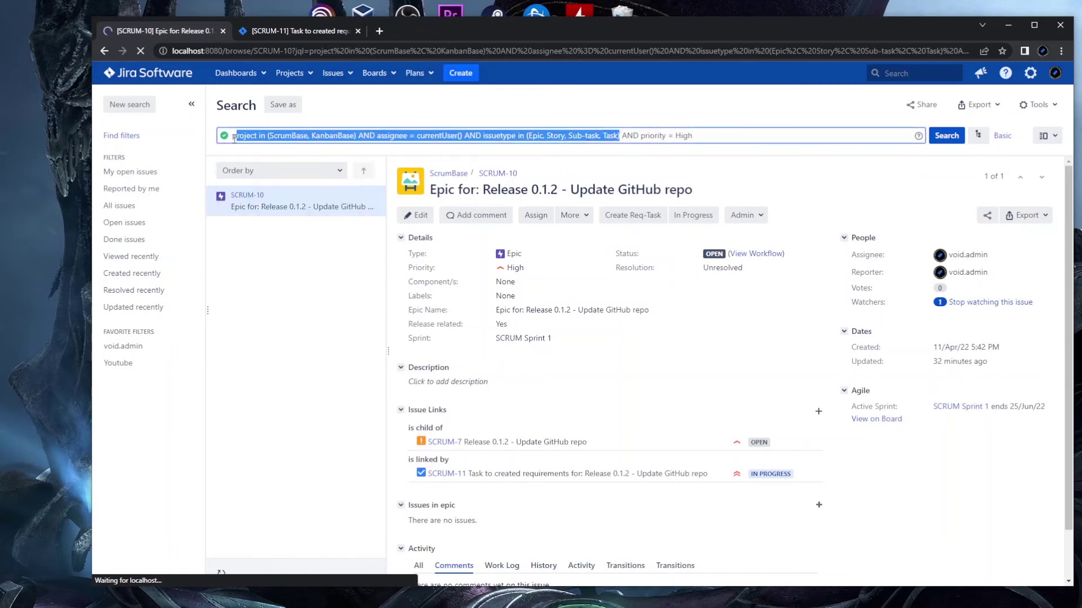
left_click(664, 124)
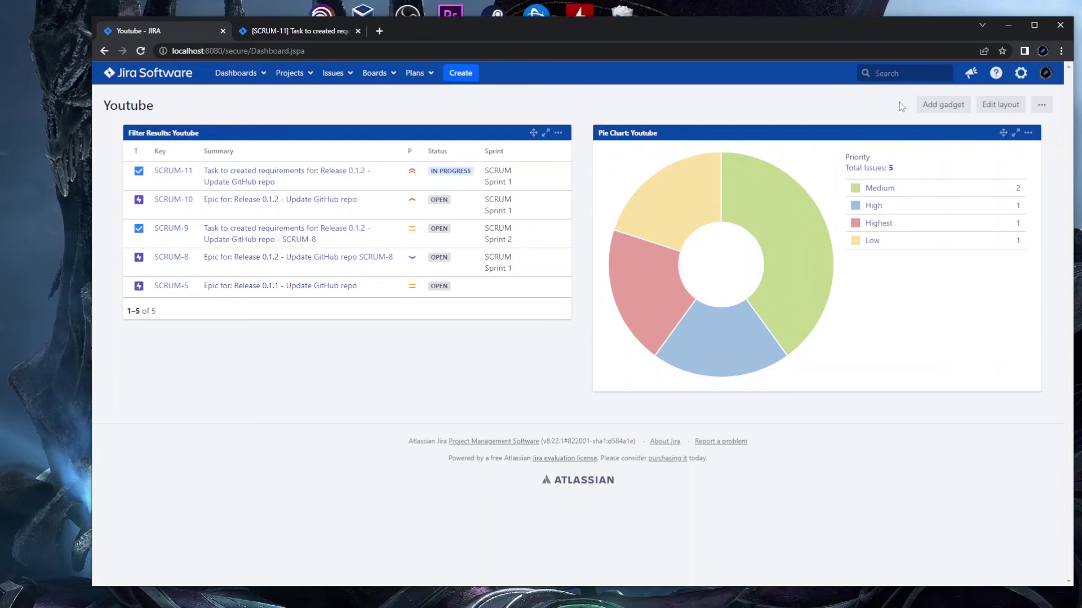
Load all available gadgets and add the Issue Statistics gadget to the dashboard
left_click(942, 104)
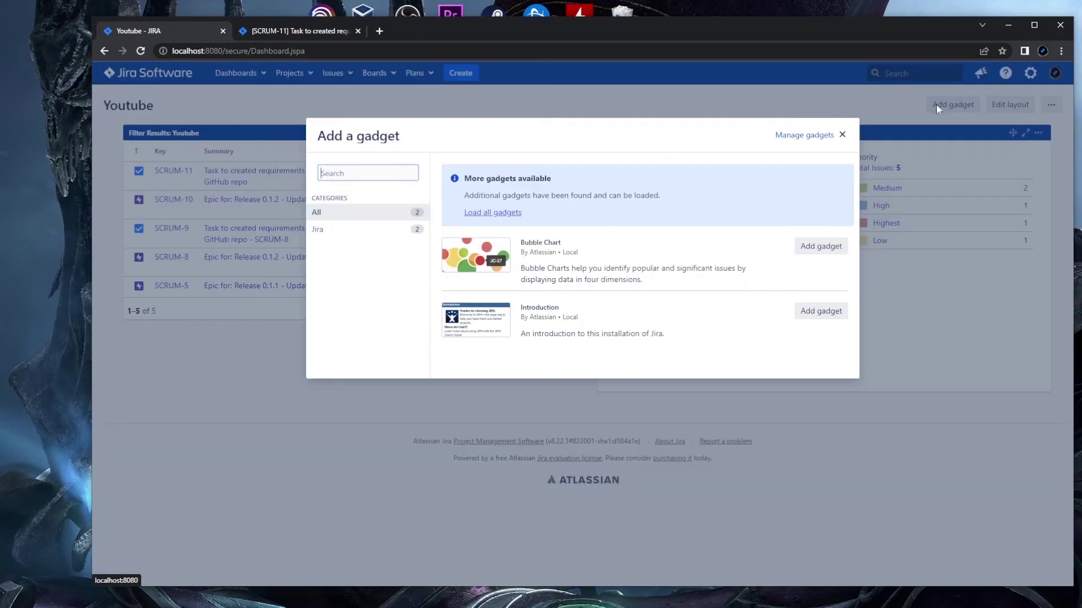
left_click(504, 216)
scroll(645, 327, "down", 4)
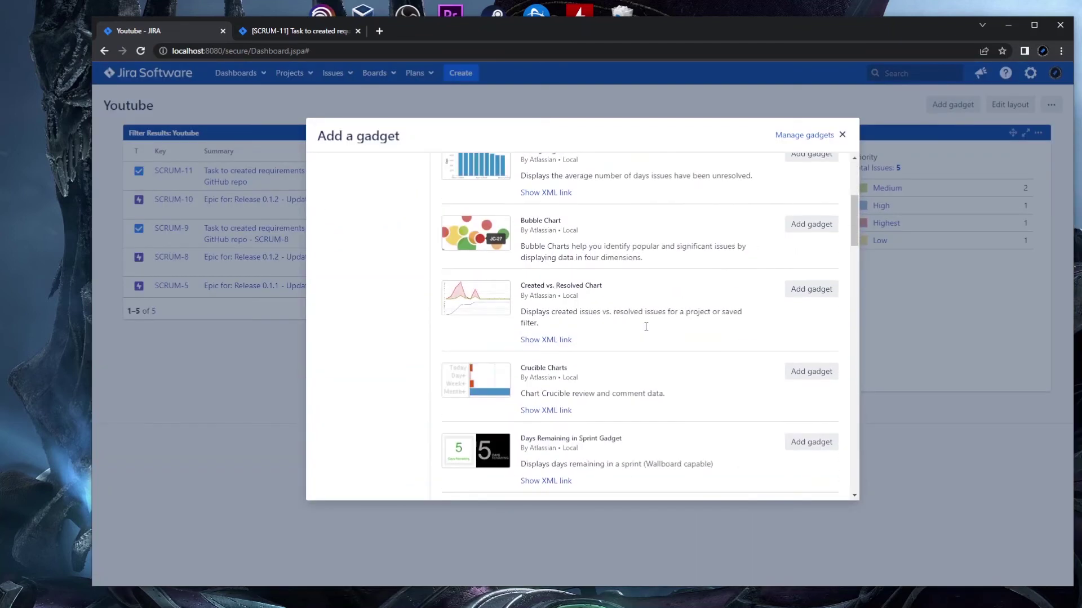
scroll(645, 331, "down", 2)
scroll(645, 331, "down", 3)
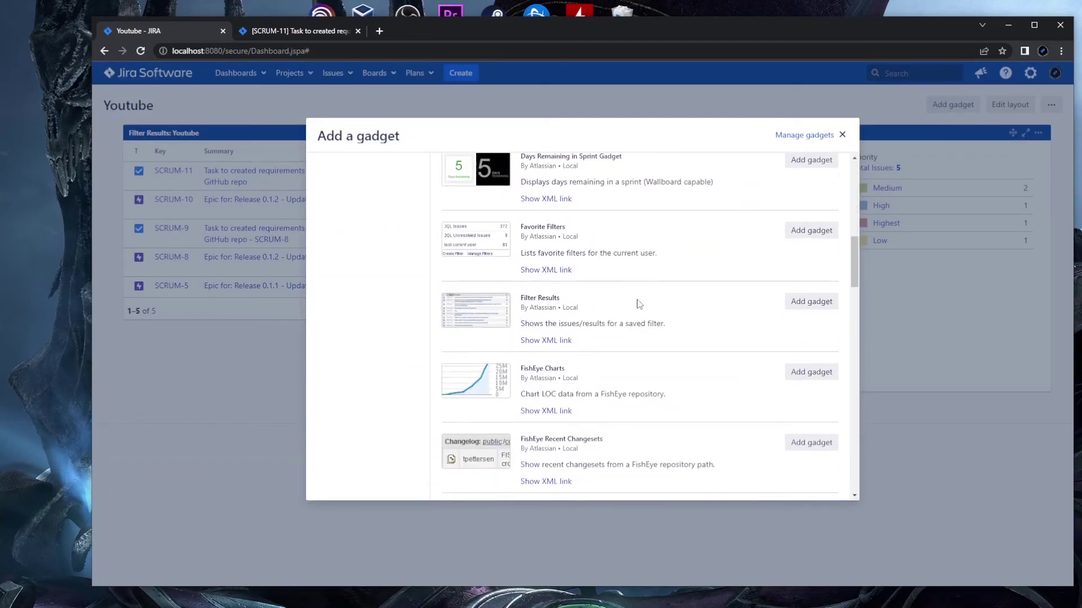
scroll(637, 304, "down", 5)
scroll(640, 303, "down", 4)
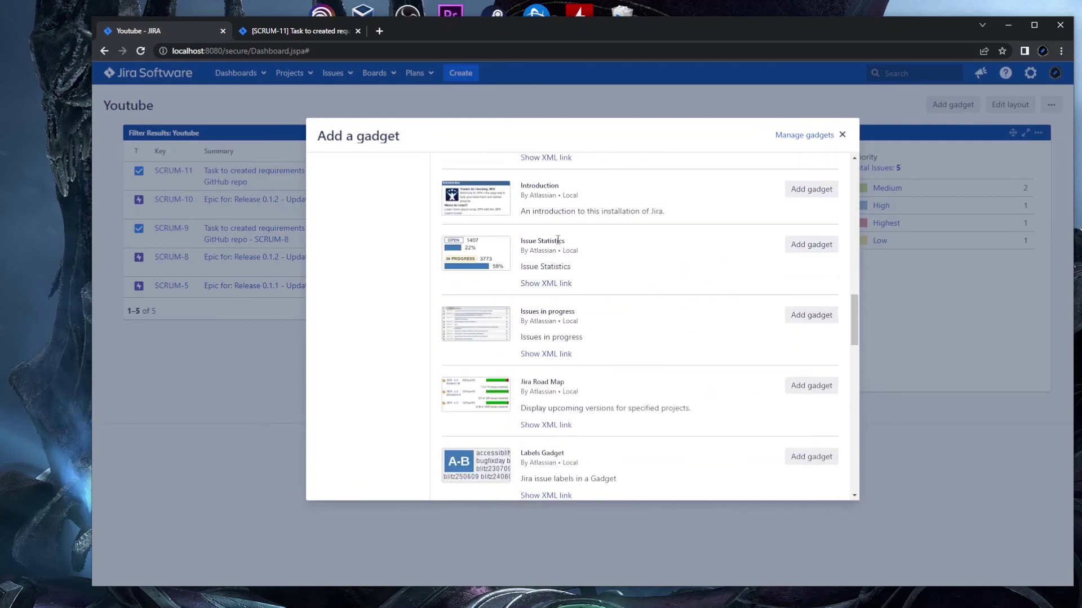
left_click(800, 246)
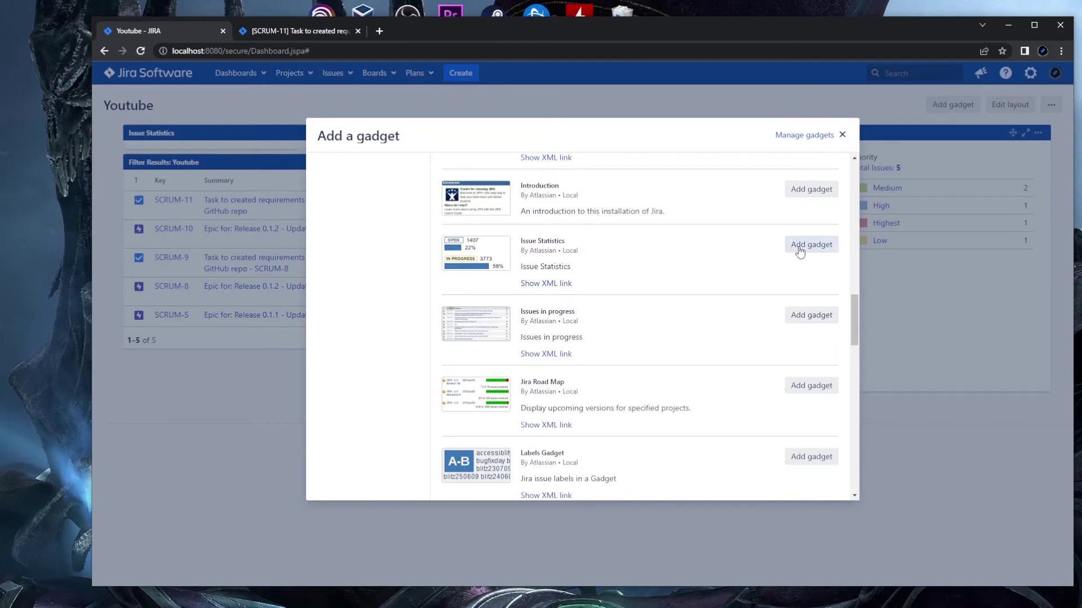
left_click(841, 134)
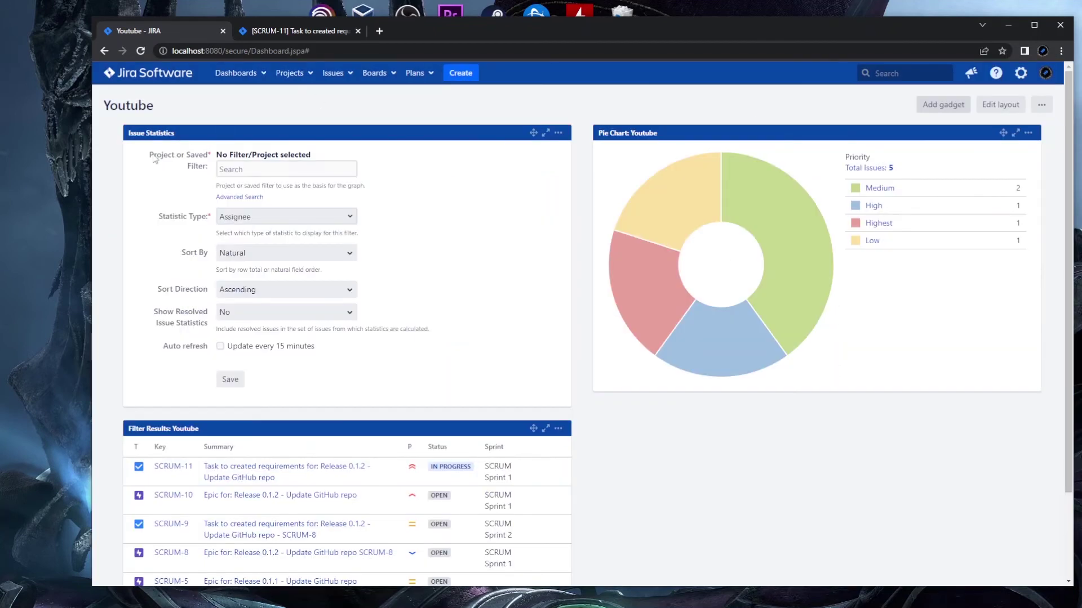
Configure the Issue Statistics gadget with the Youtube filter, Assignee as statistic type and refresh every 15 minutes, and save it
left_click(239, 198)
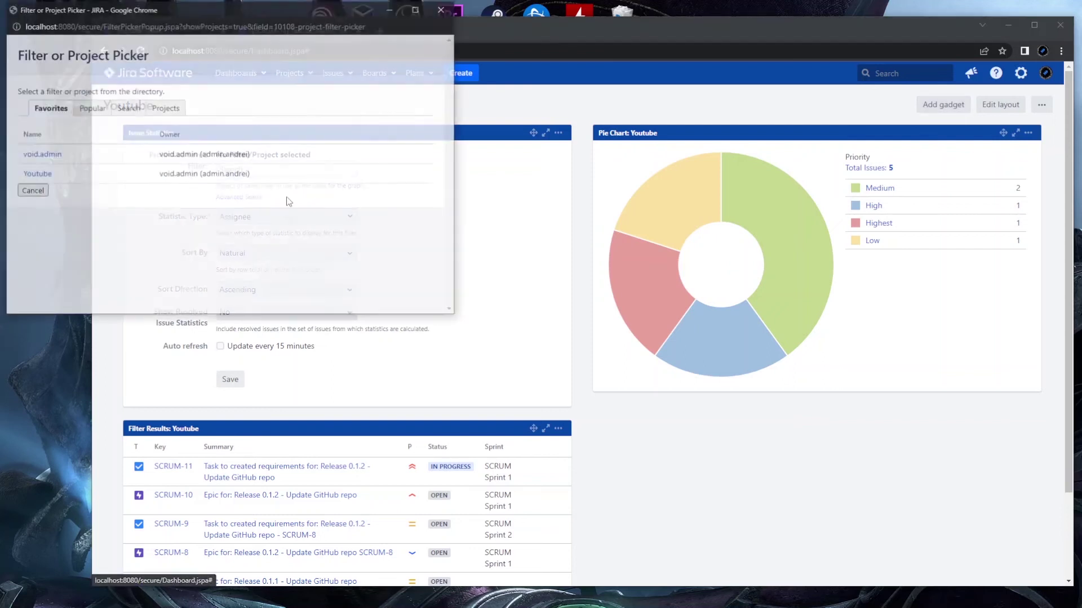
left_click(36, 174)
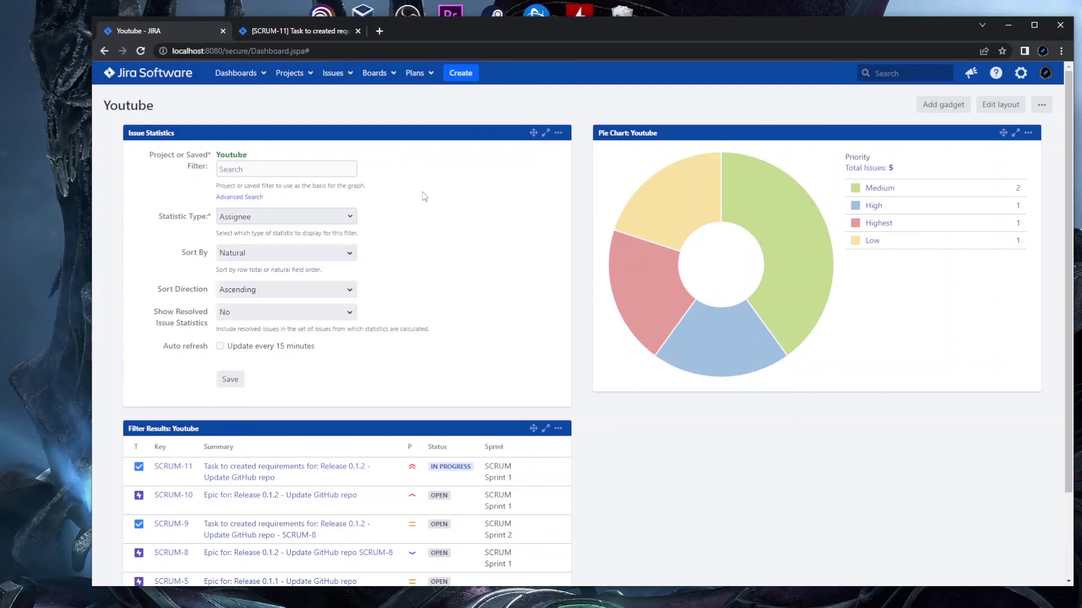
left_click(291, 219)
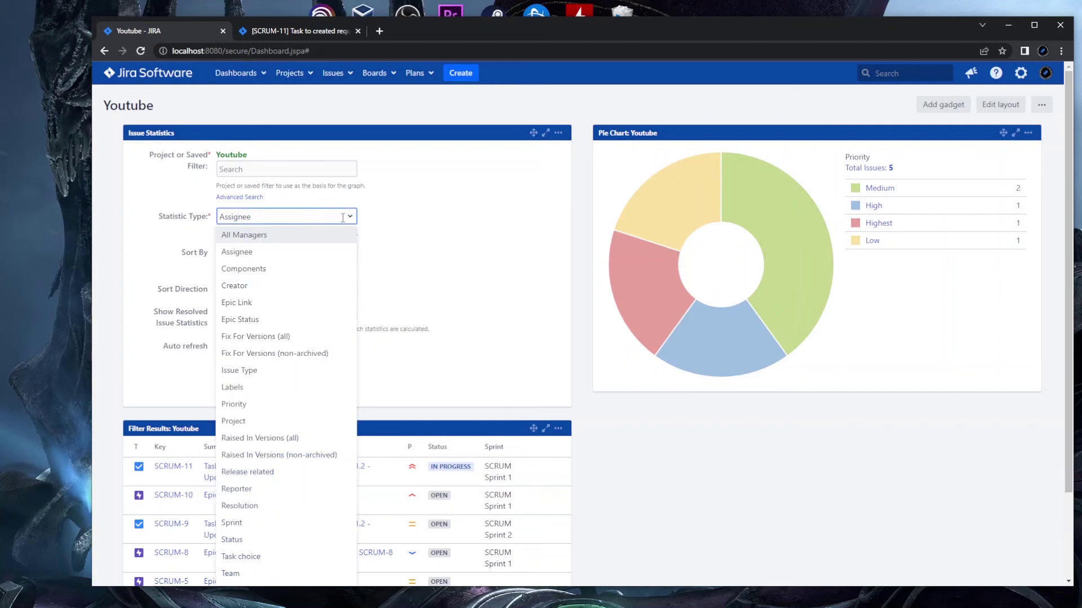
left_click(407, 229)
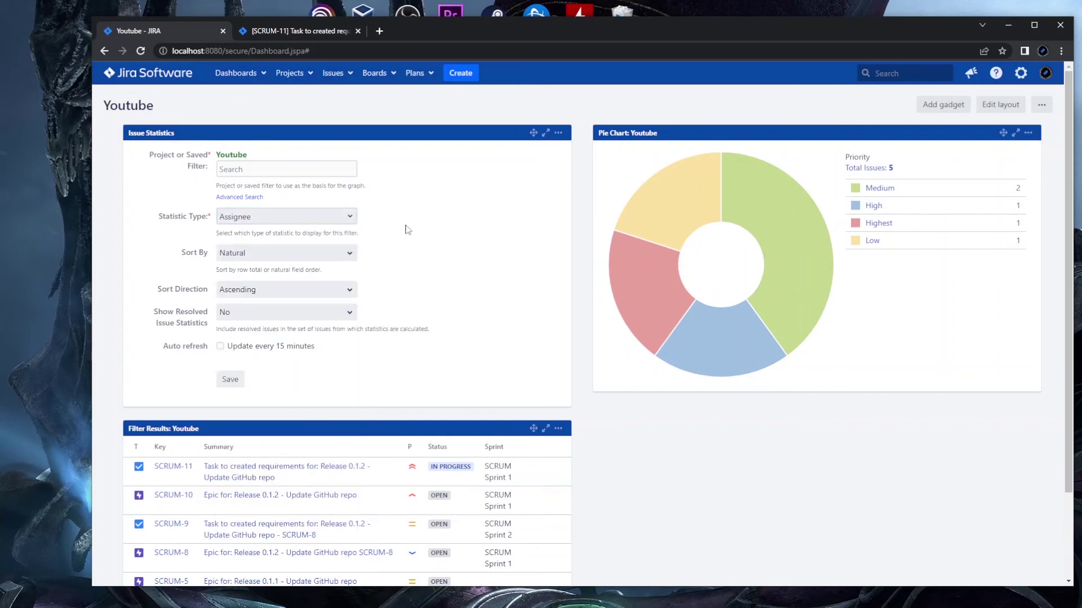
left_click_drag(360, 232, 252, 231)
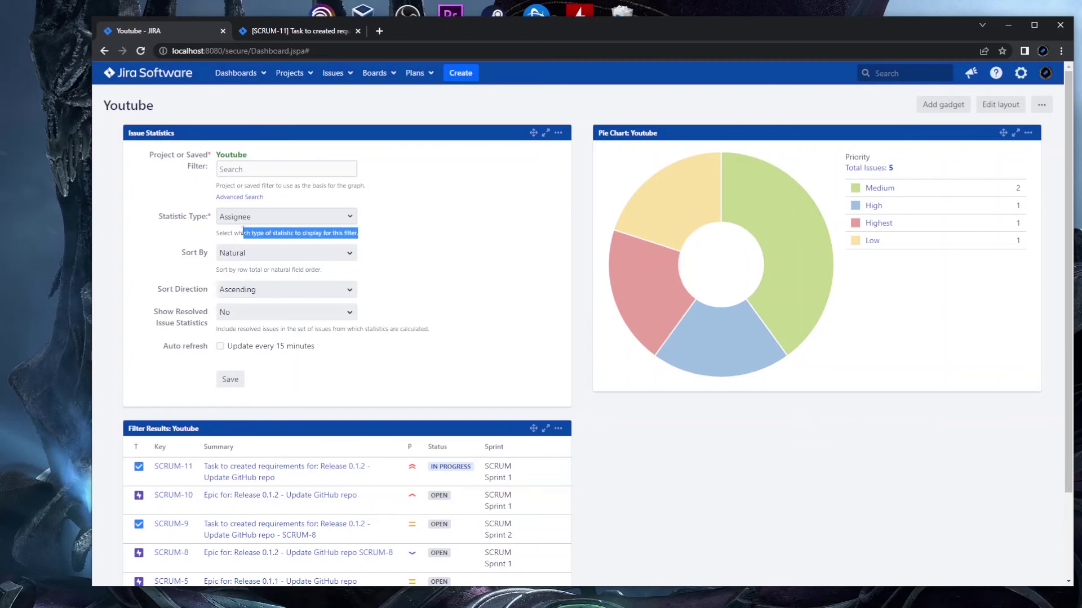
left_click(416, 239)
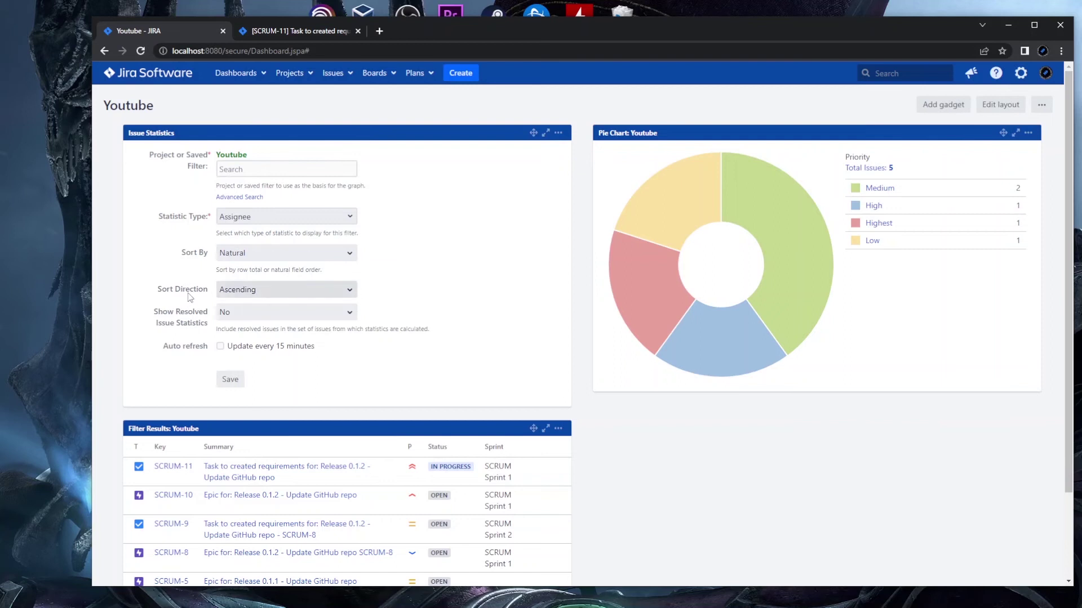
left_click(220, 346)
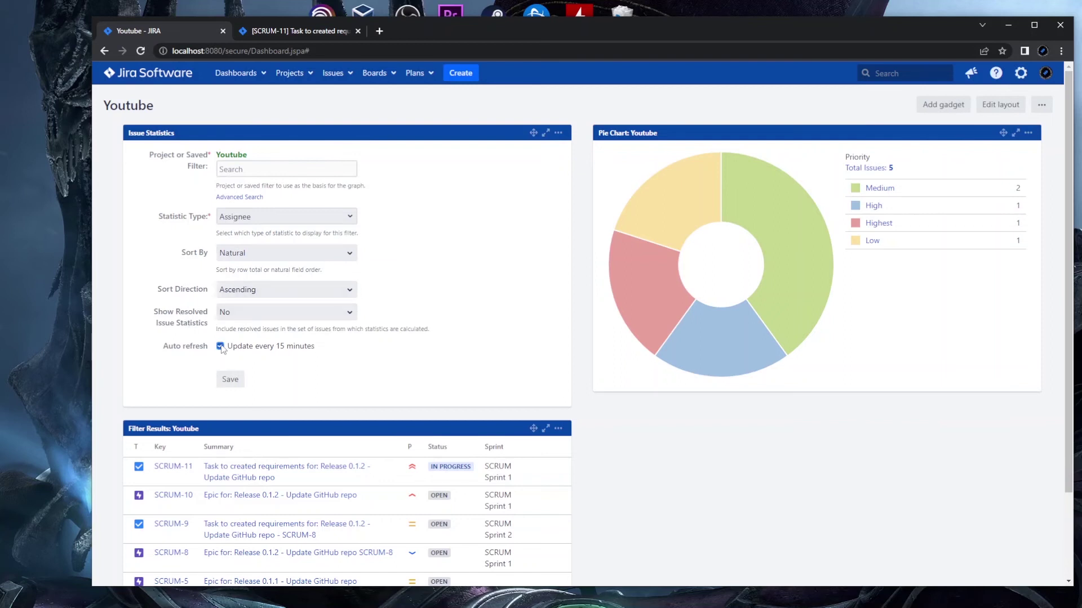
left_click(230, 379)
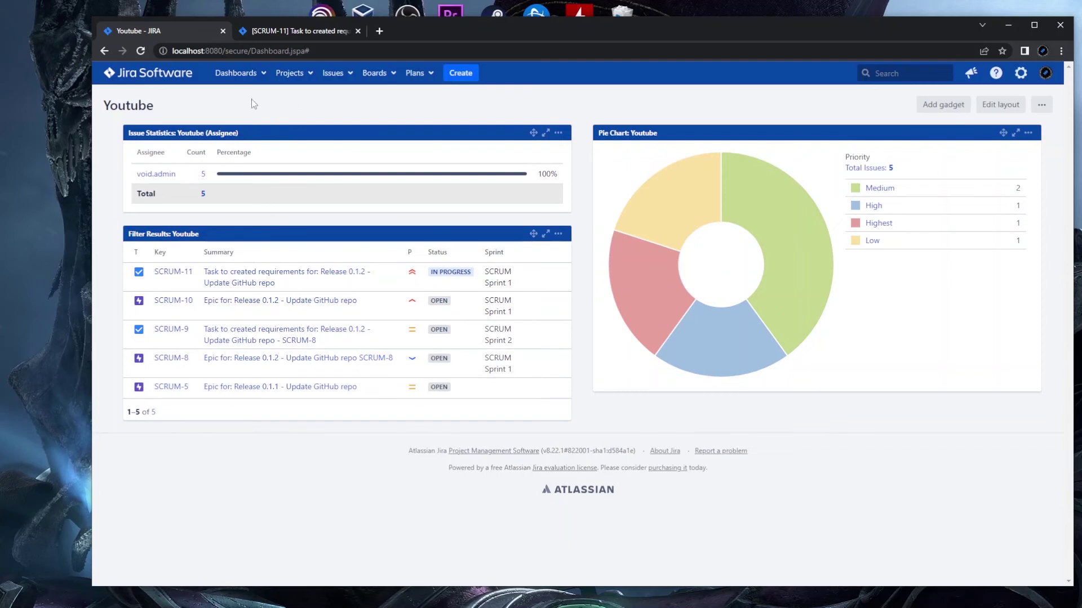
In the Youtube filter's JQL, replace the current-user assignee condition with "AND assignee is not EMPTY" at the end and run the search
left_click(293, 31)
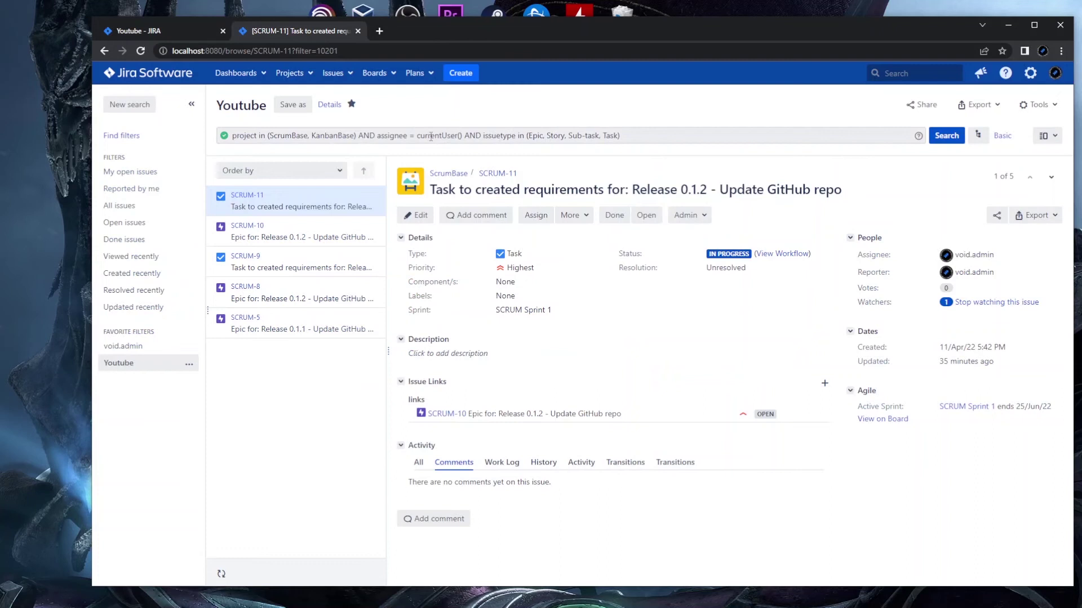
left_click_drag(465, 135, 359, 135)
key("BackSpace")
left_click(529, 136)
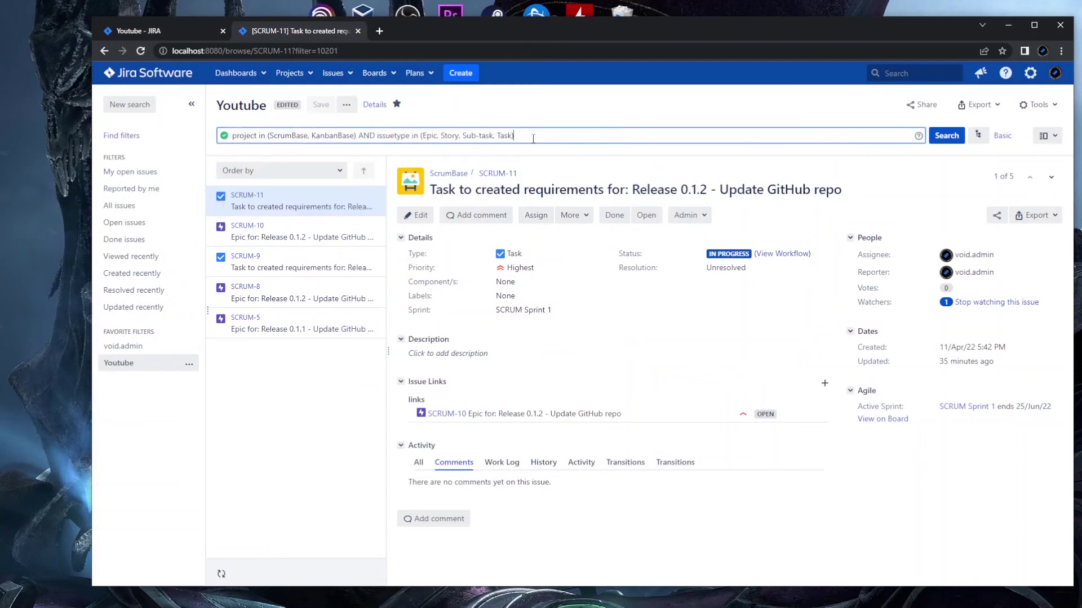
left_click(260, 152)
type("assi")
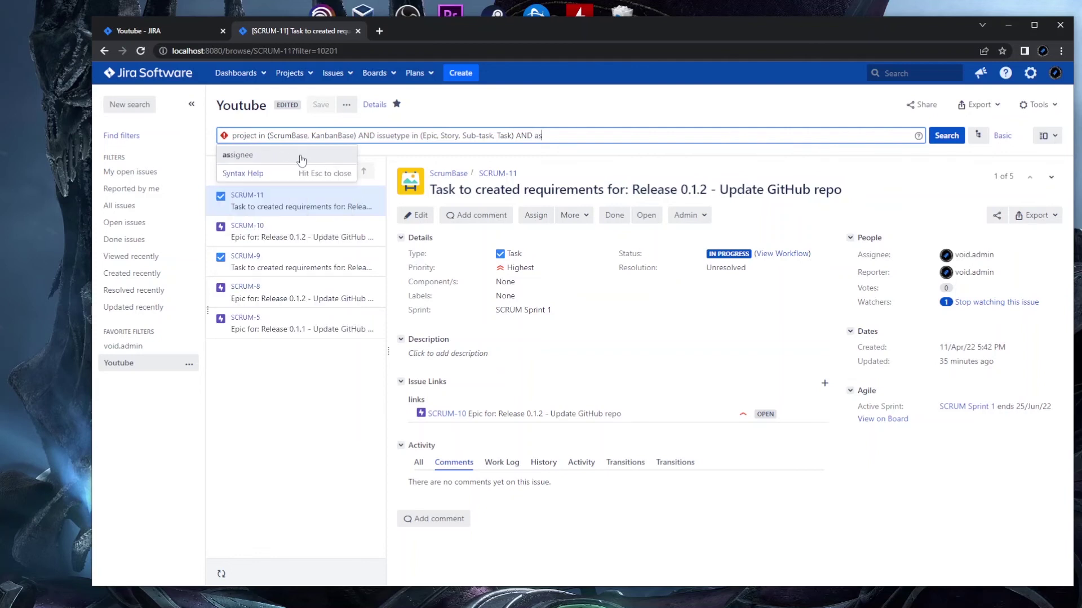
left_click(266, 160)
left_click(254, 188)
left_click(269, 155)
key("Return")
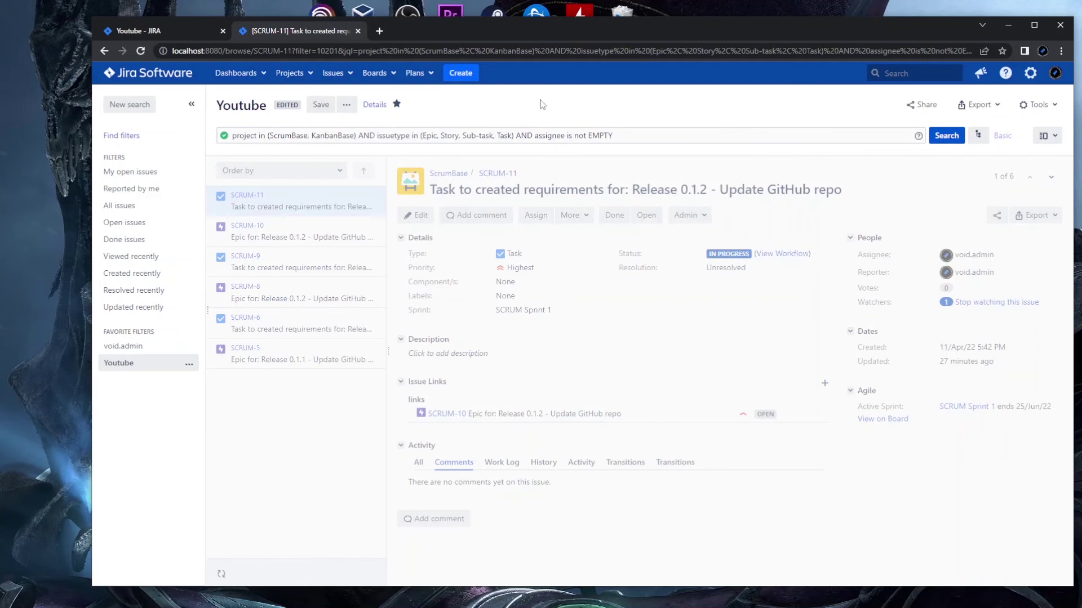
Save the edited Youtube filter, then reload the dashboard and check the assignees in the Issue Statistics gadget
left_click(194, 31)
left_click(299, 26)
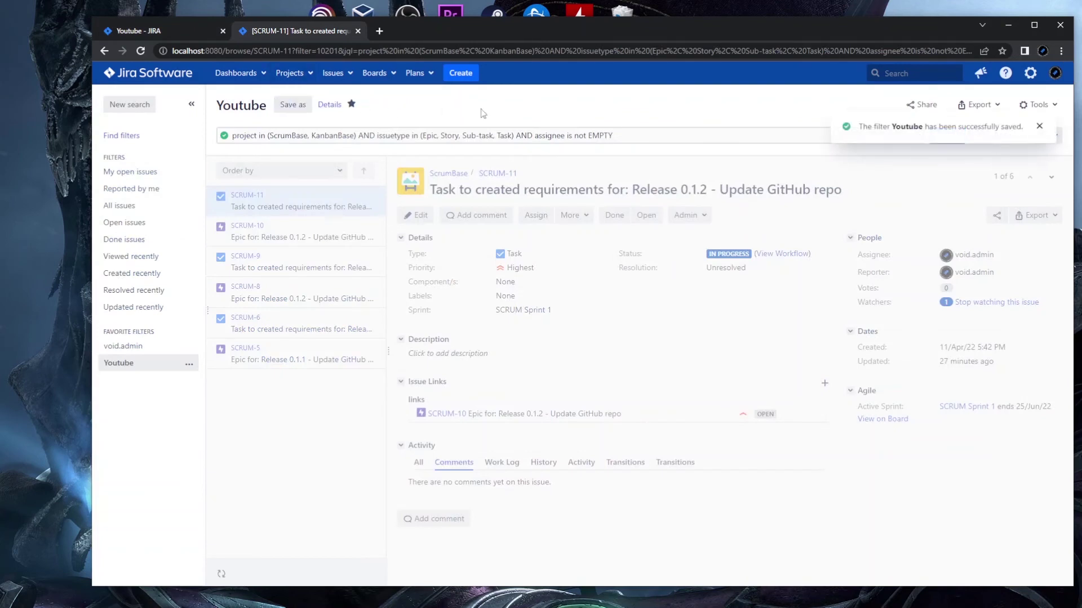
key("ctrl+Tab")
left_click(141, 51)
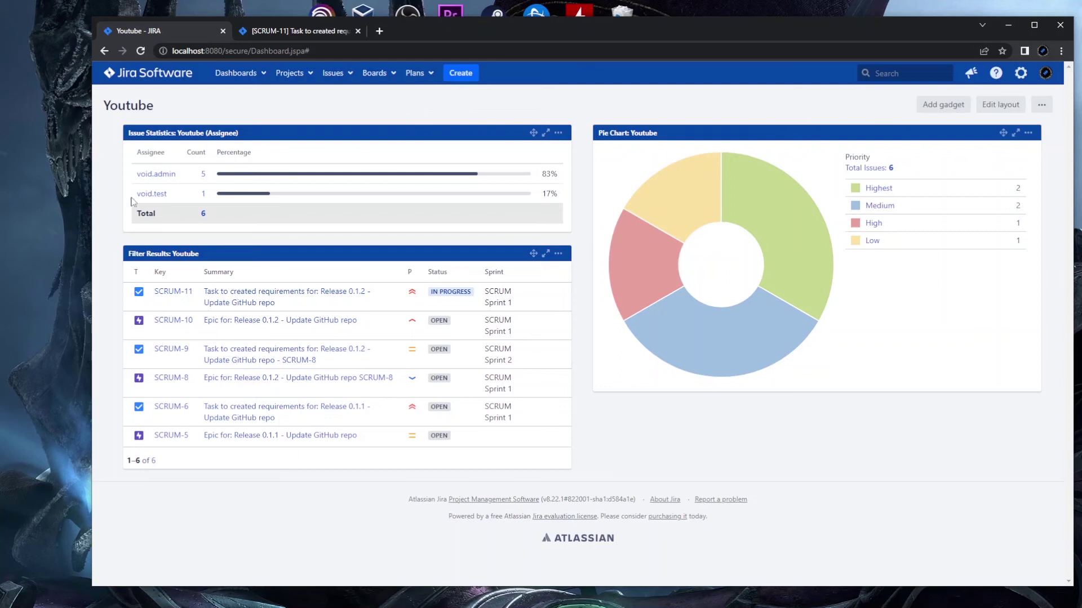
left_click_drag(170, 194, 137, 193)
left_click(274, 114)
left_click(560, 256)
left_click(562, 138)
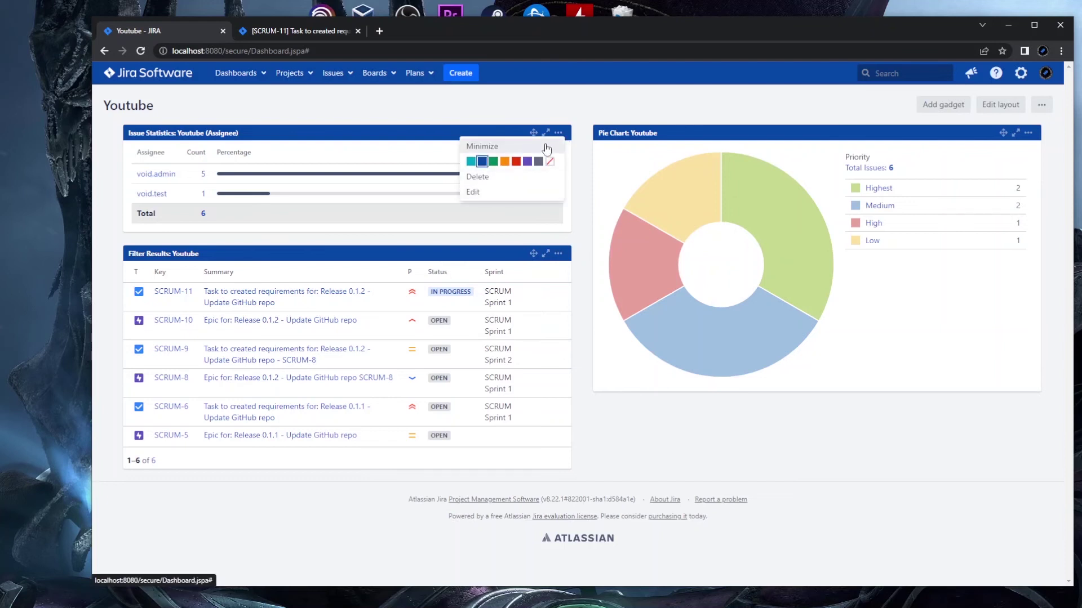
left_click(560, 134)
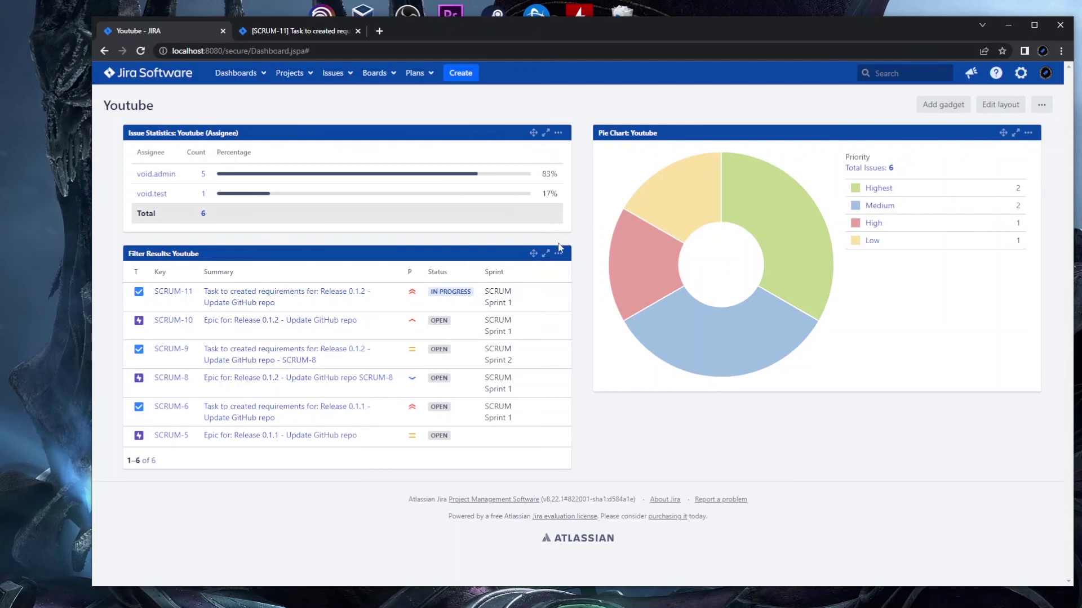
Change the Issue Statistics gadget's statistic type to Priority and save the gadget
left_click(557, 133)
left_click(491, 191)
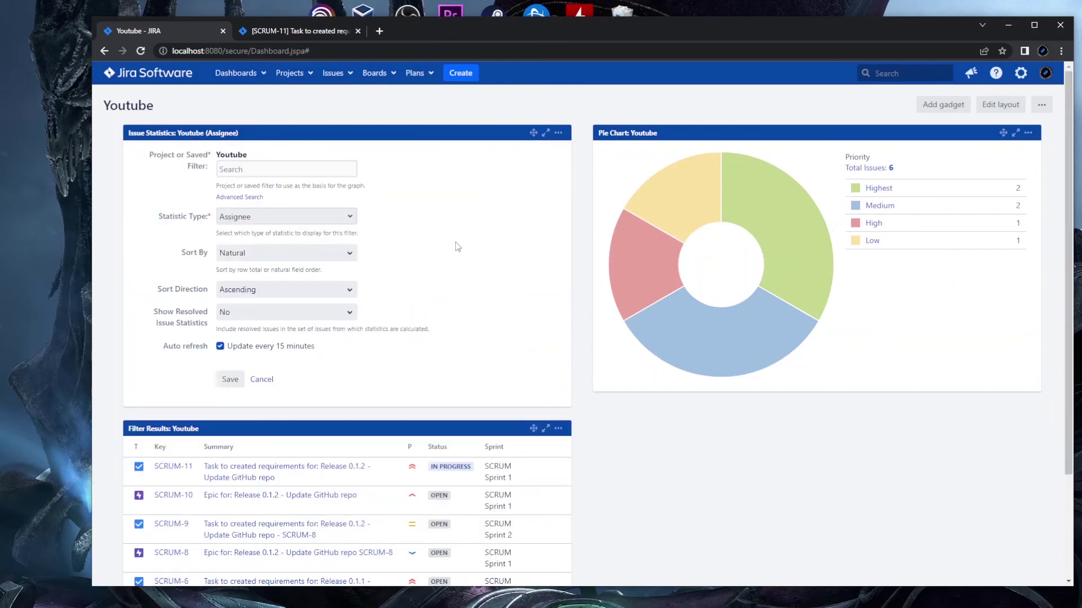
left_click(279, 217)
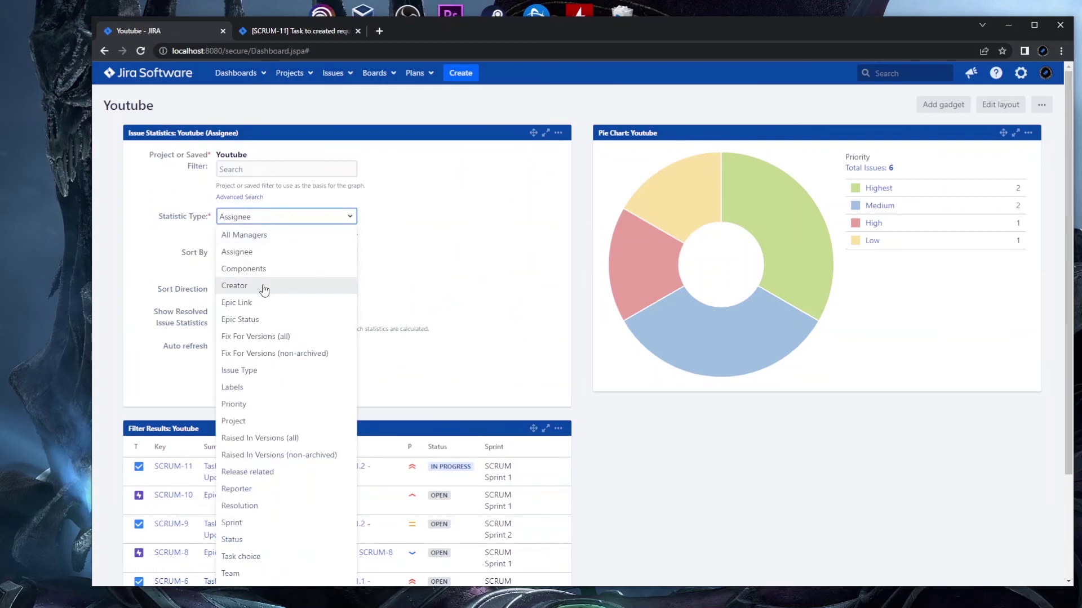
left_click(259, 412)
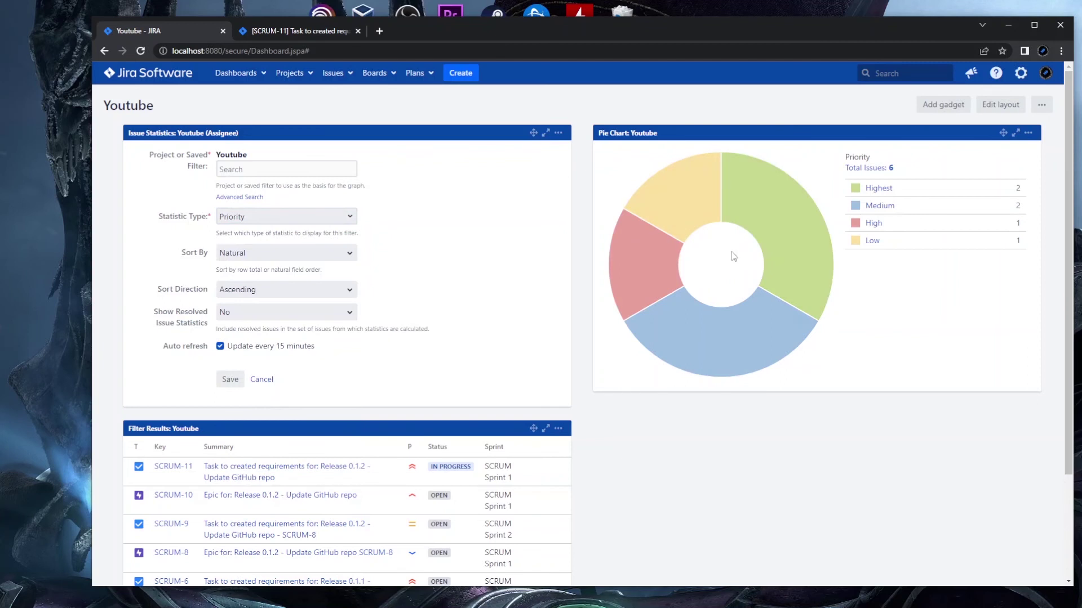
left_click(230, 380)
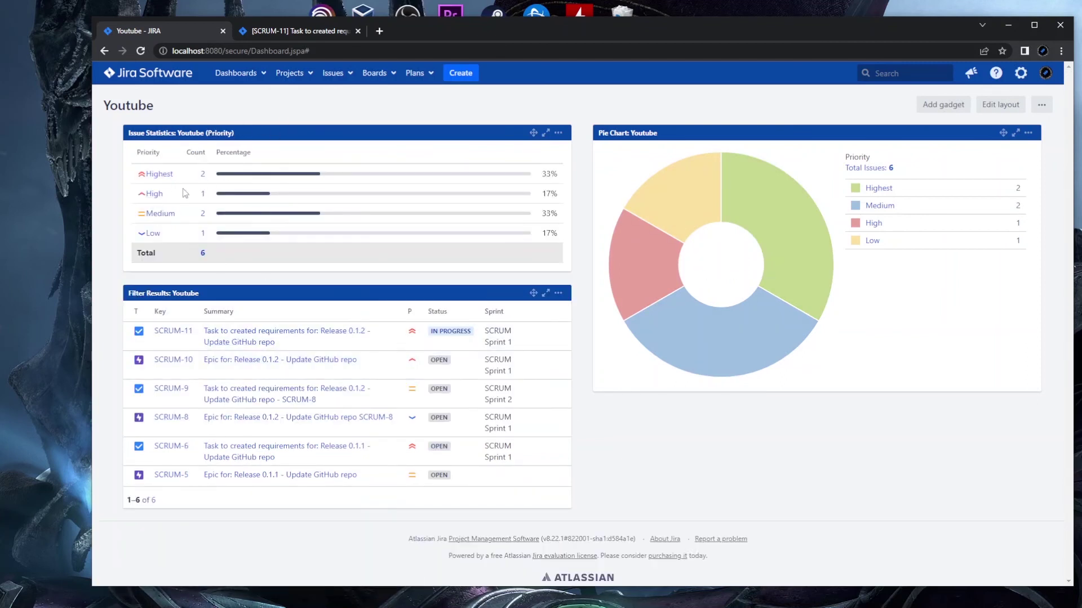
Edit the Issue Statistics gadget again and return its statistic type to Assignee
mouse_move(695, 205)
left_click(558, 132)
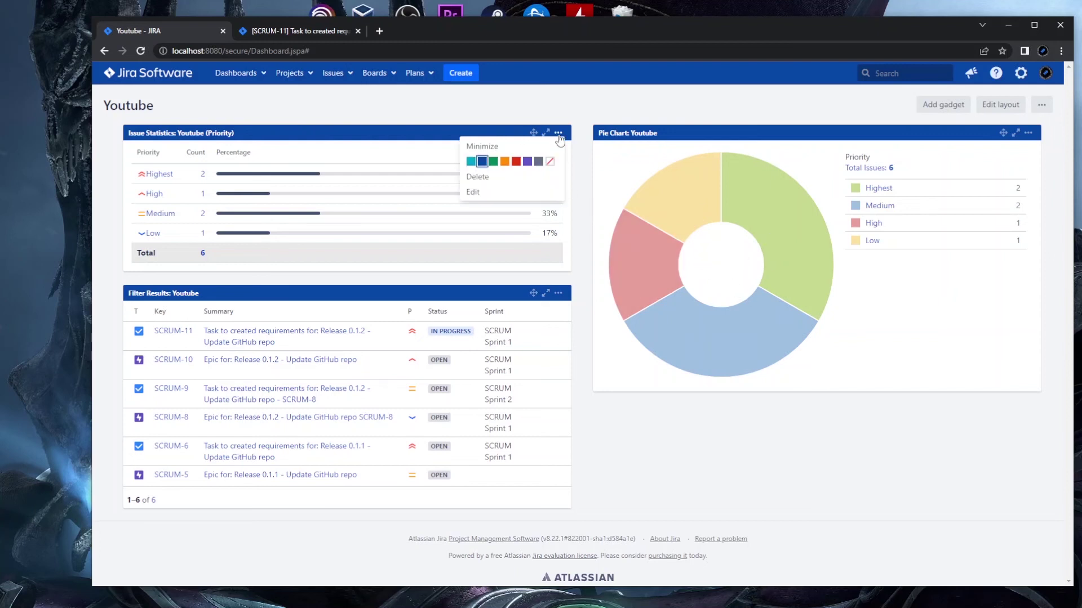
left_click(493, 198)
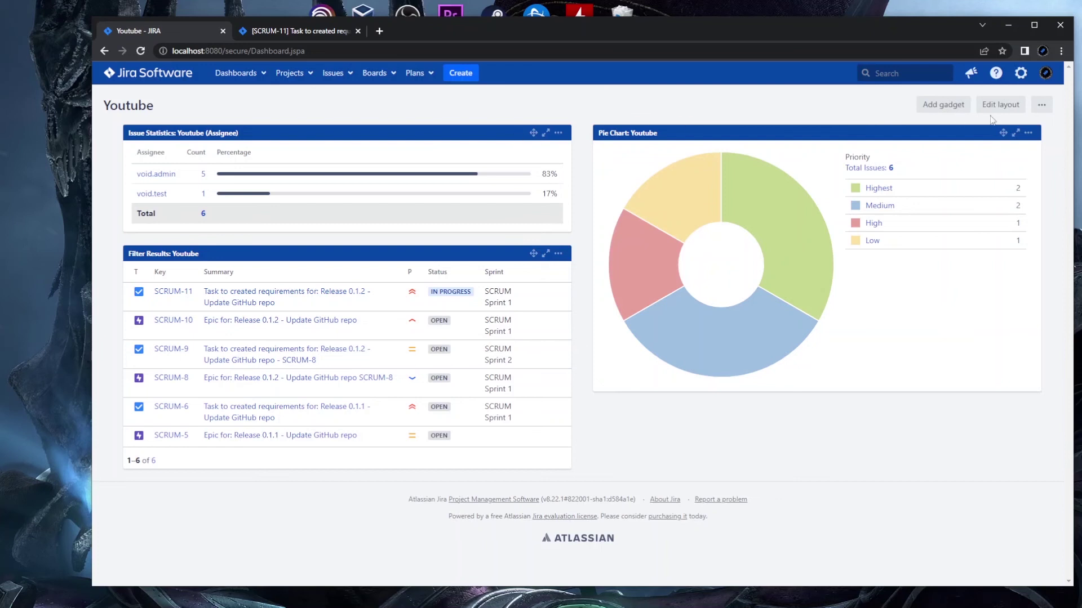
Open the sharing settings of the Youtube dashboard
left_click(1041, 104)
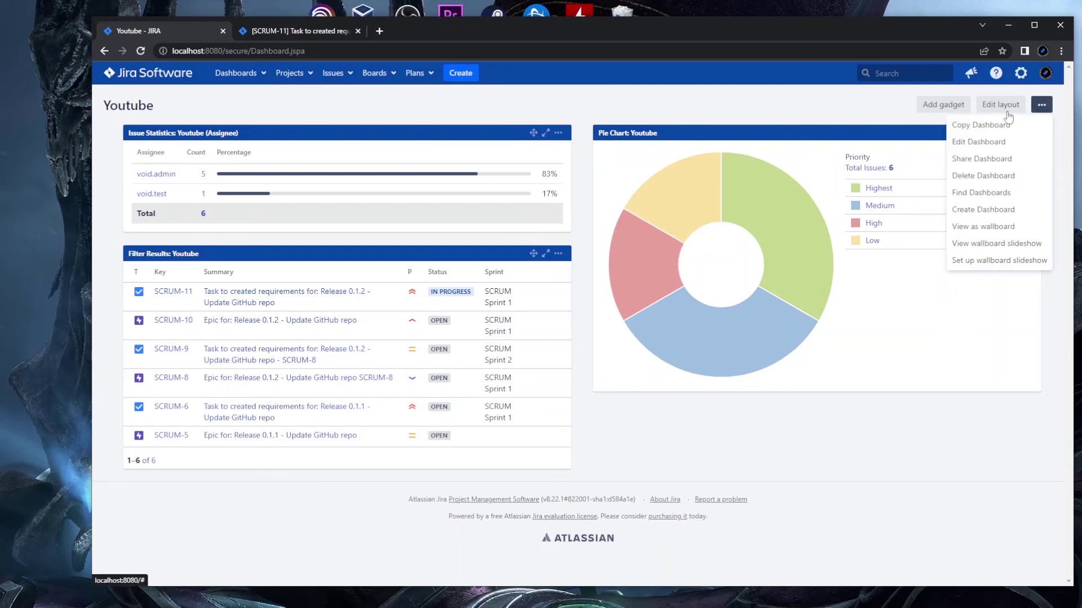
left_click(899, 126)
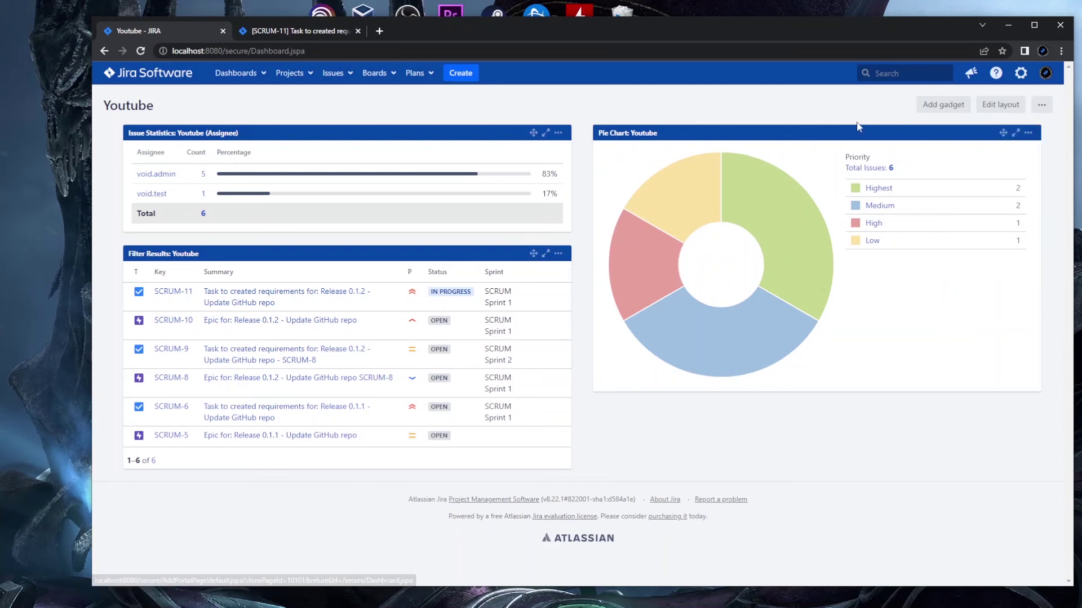
left_click(1043, 106)
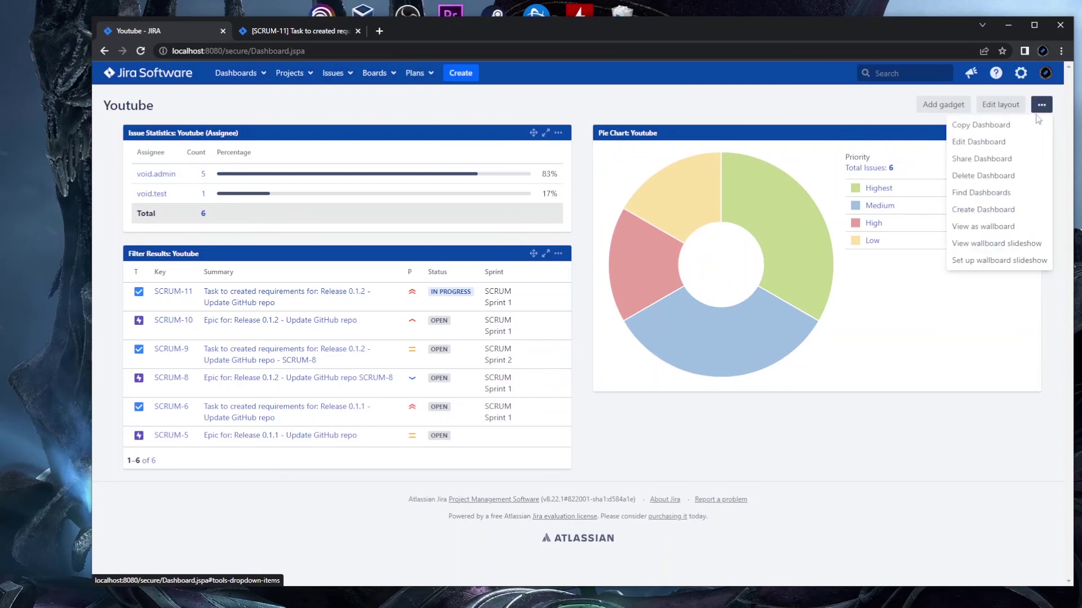
left_click(995, 160)
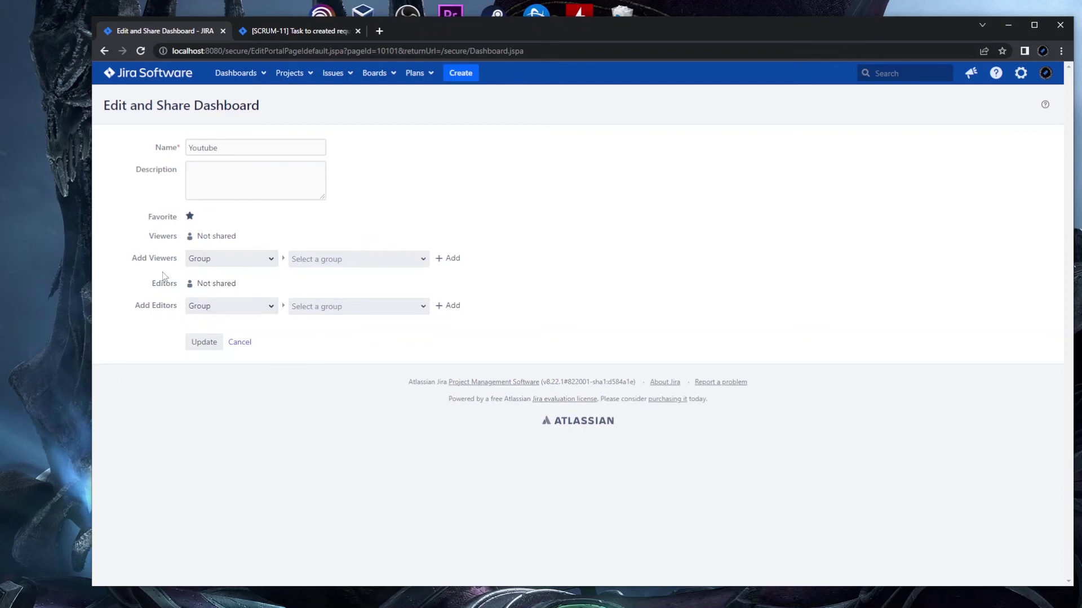
left_click_drag(177, 260, 132, 259)
left_click(136, 270)
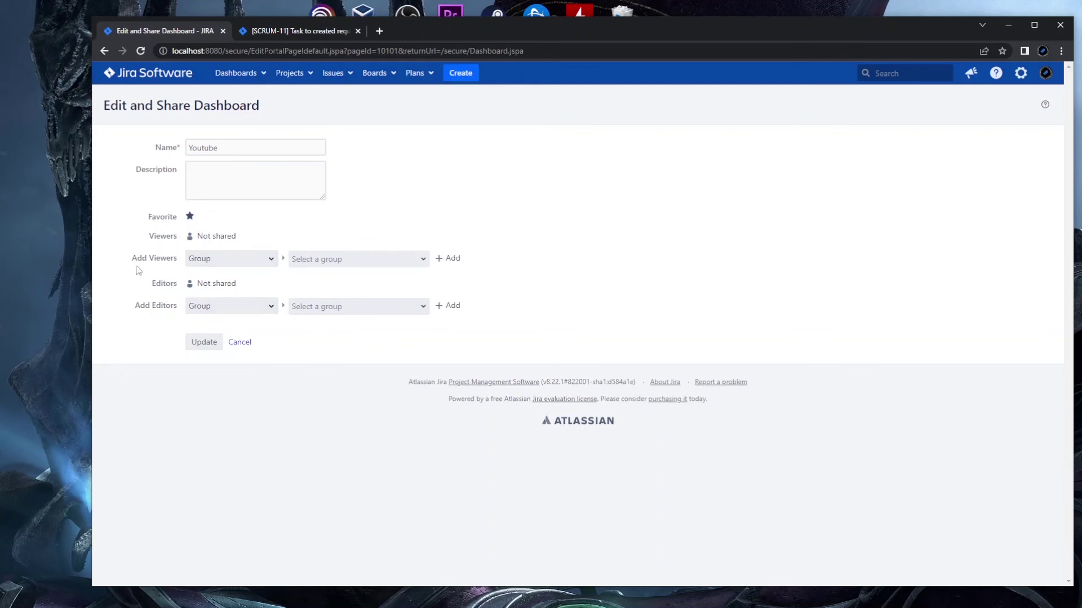
left_click(225, 261)
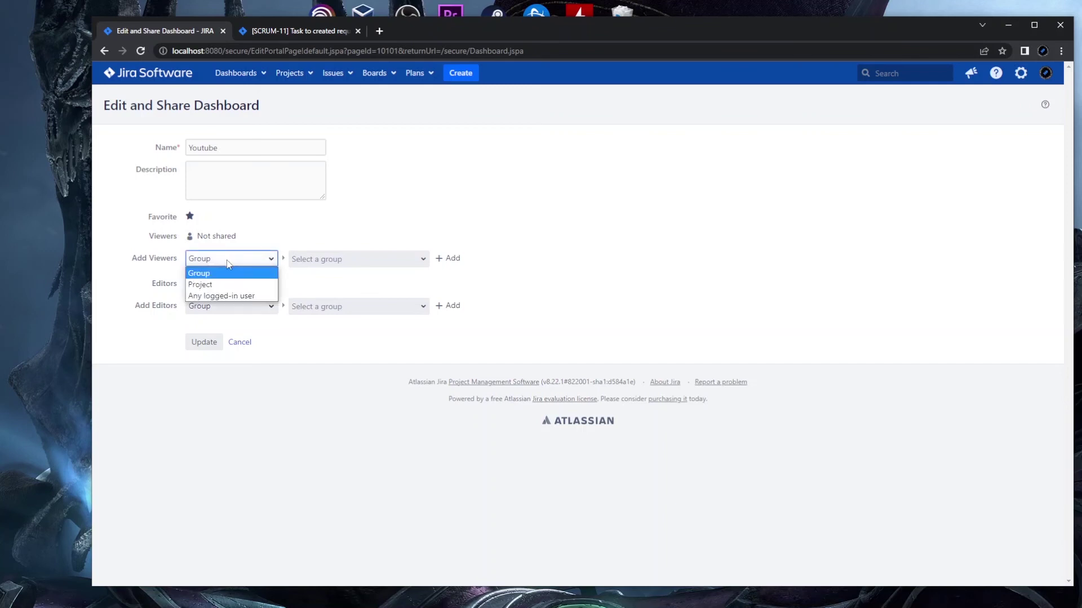
left_click(225, 274)
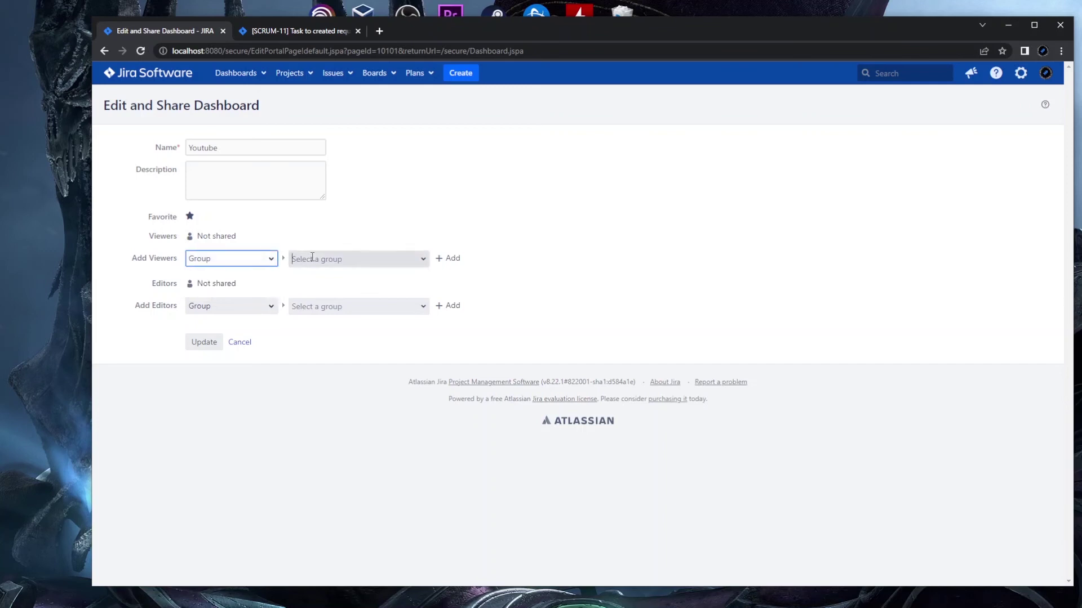
left_click(338, 259)
left_click(336, 239)
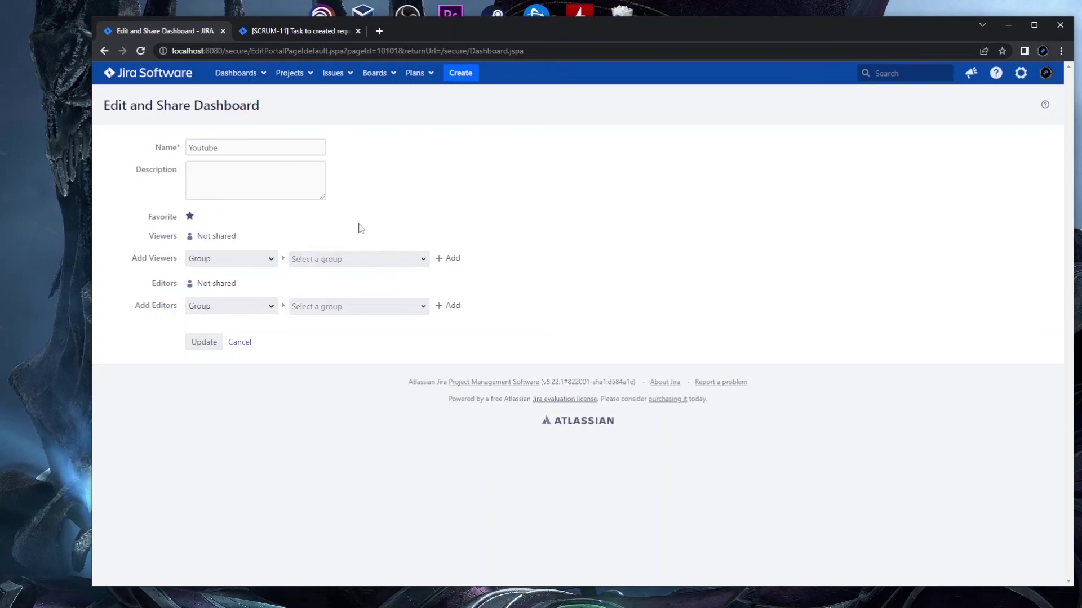
Add the ScrumBase project with all roles as viewers of the dashboard
left_click(243, 262)
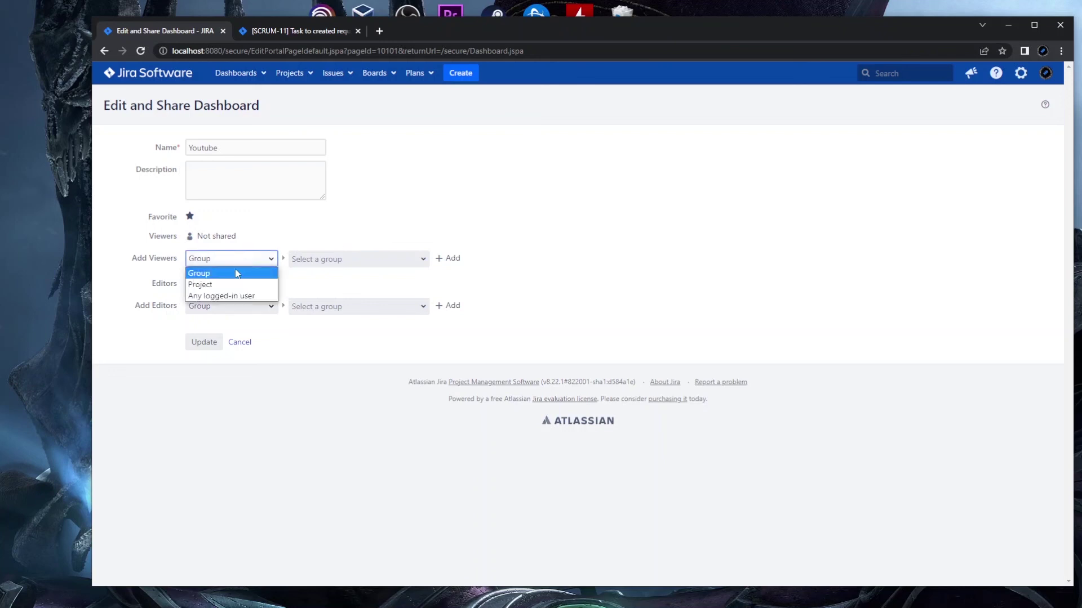
left_click(224, 285)
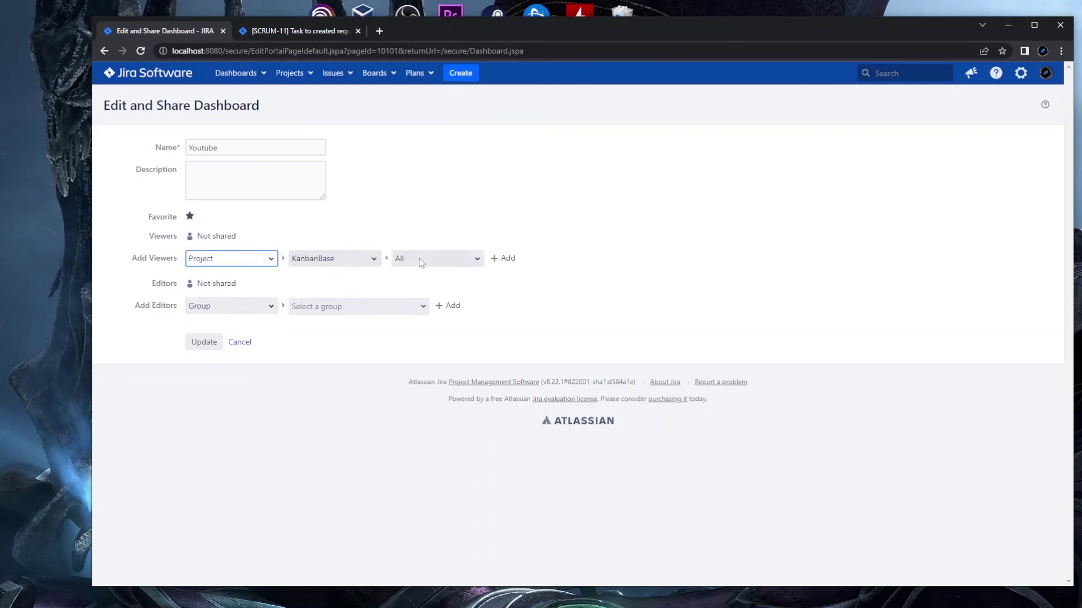
left_click(369, 259)
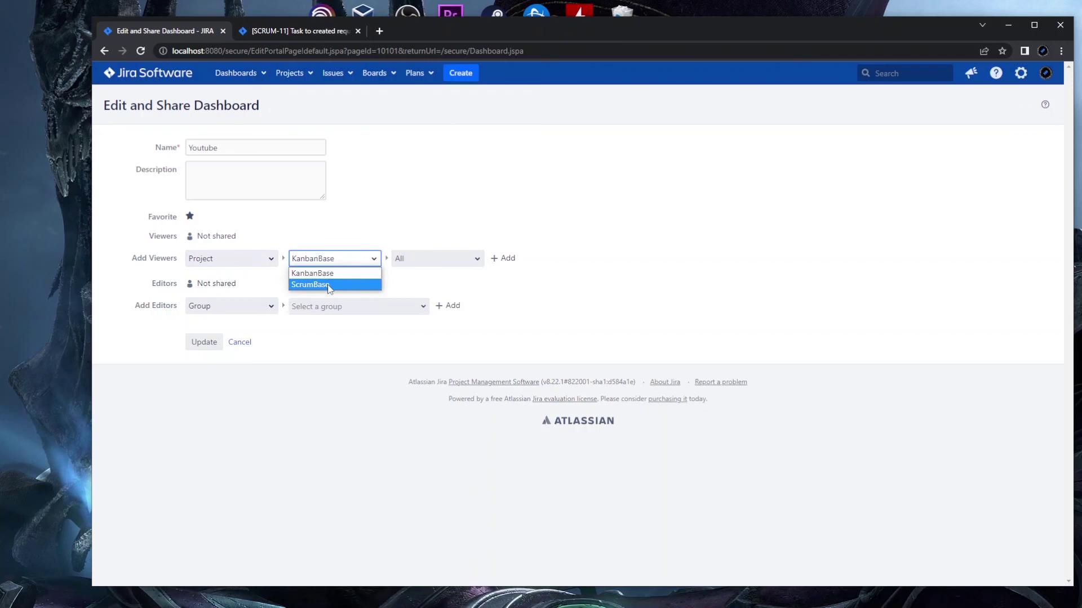
left_click(330, 285)
left_click(432, 261)
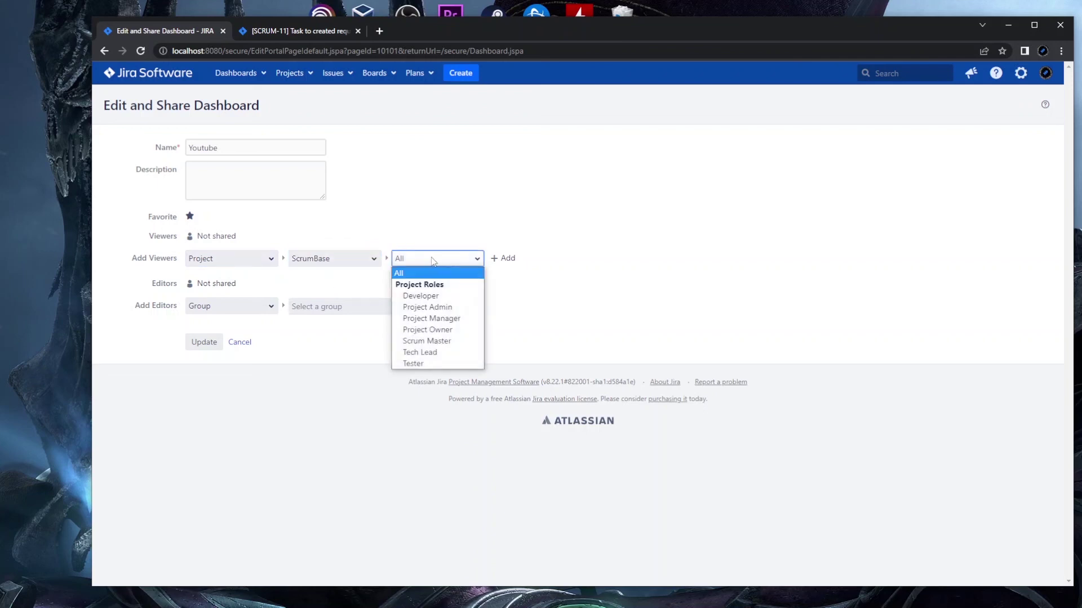
left_click(432, 260)
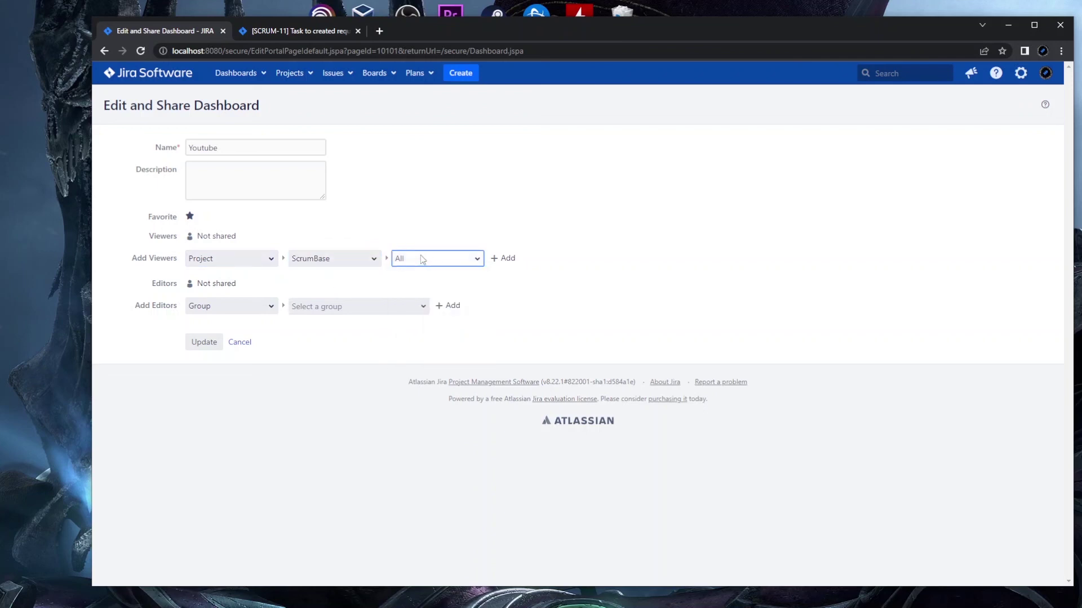
left_click(504, 258)
Add the KanbanBase project with all roles as further viewers of the dashboard
left_click(330, 259)
left_click(331, 274)
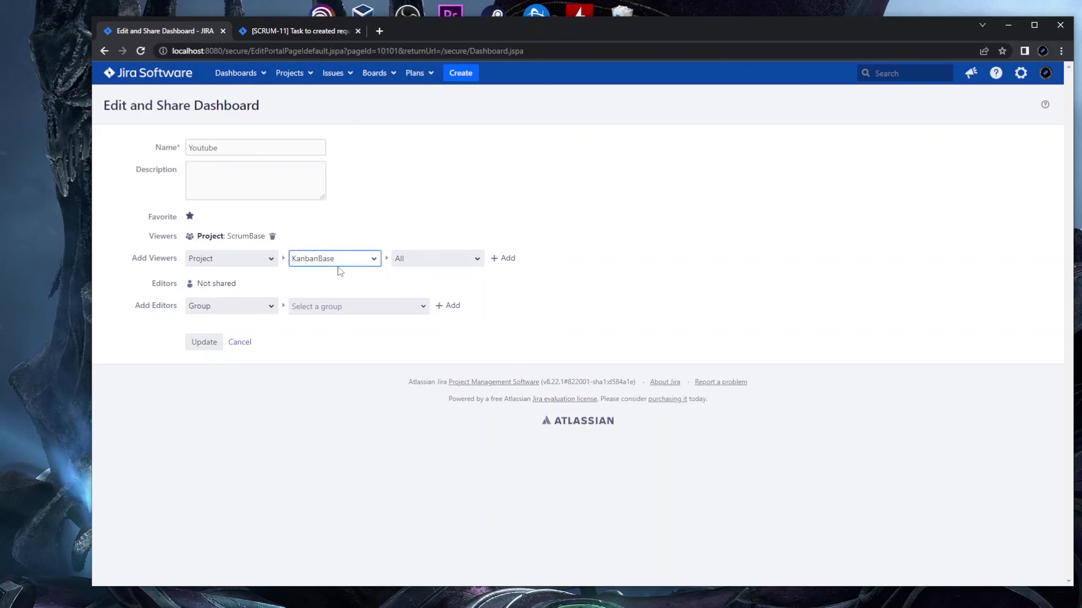
left_click(434, 261)
left_click(435, 263)
left_click(506, 259)
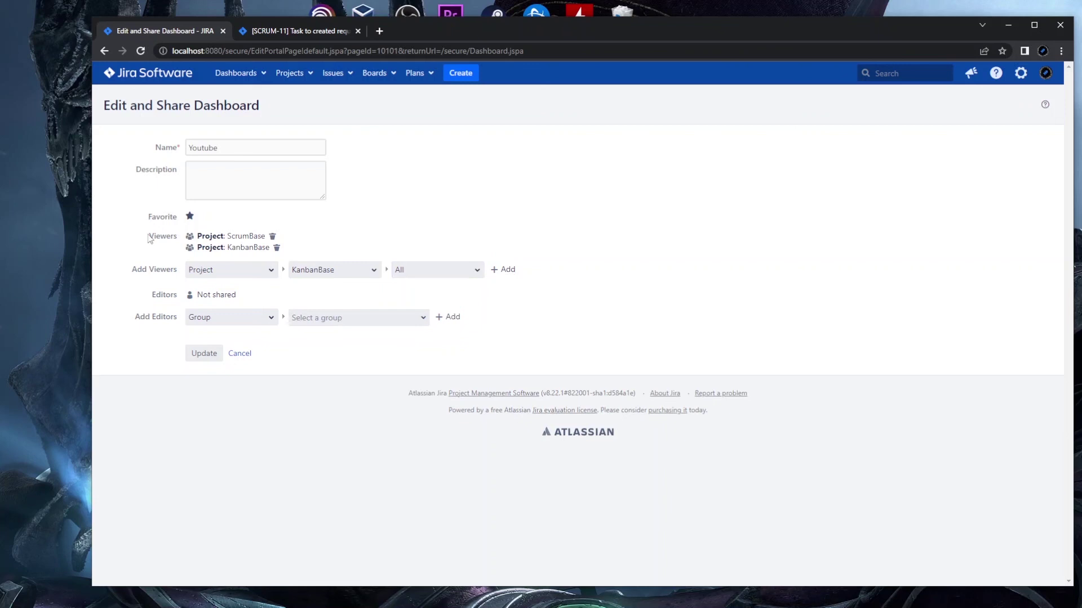
left_click_drag(152, 241, 183, 242)
left_click(179, 252)
Add the Project Manager role of the KanbanBase project as editors of the dashboard
left_click(242, 318)
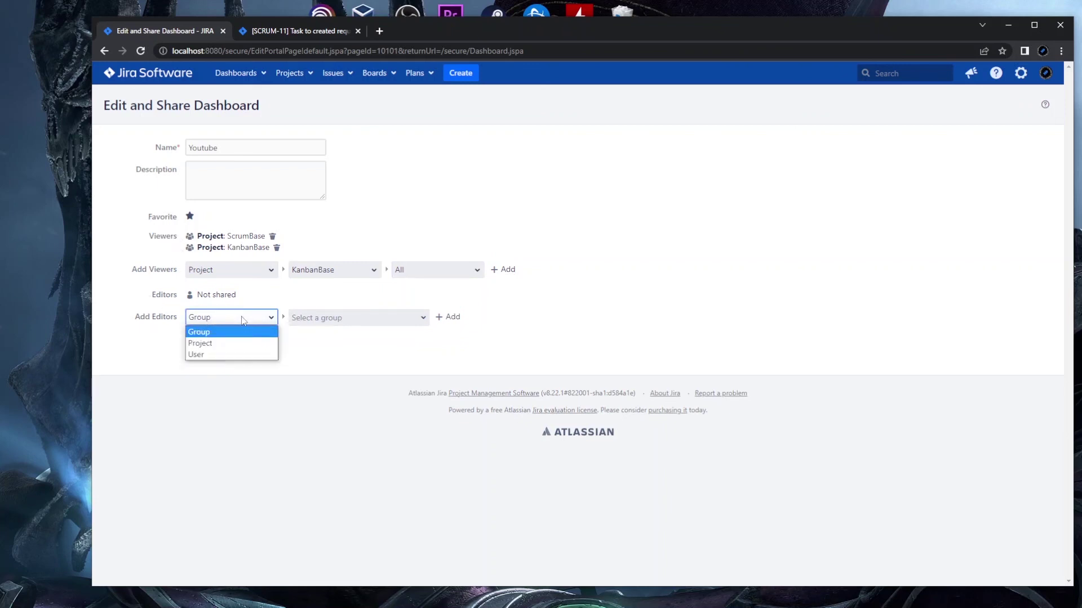
left_click(208, 344)
left_click(333, 319)
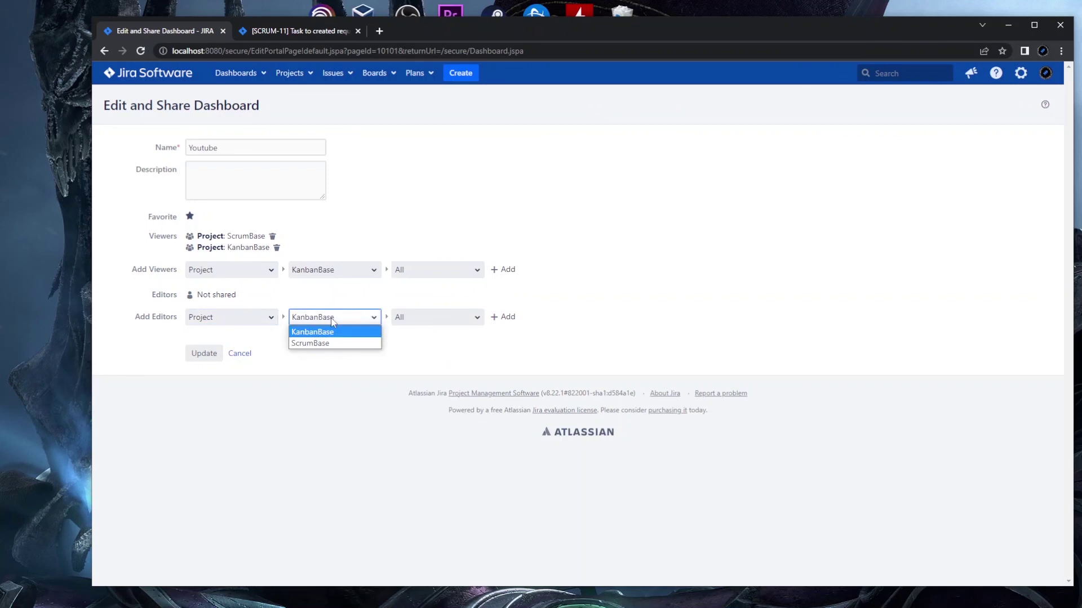
left_click(332, 321)
left_click(436, 319)
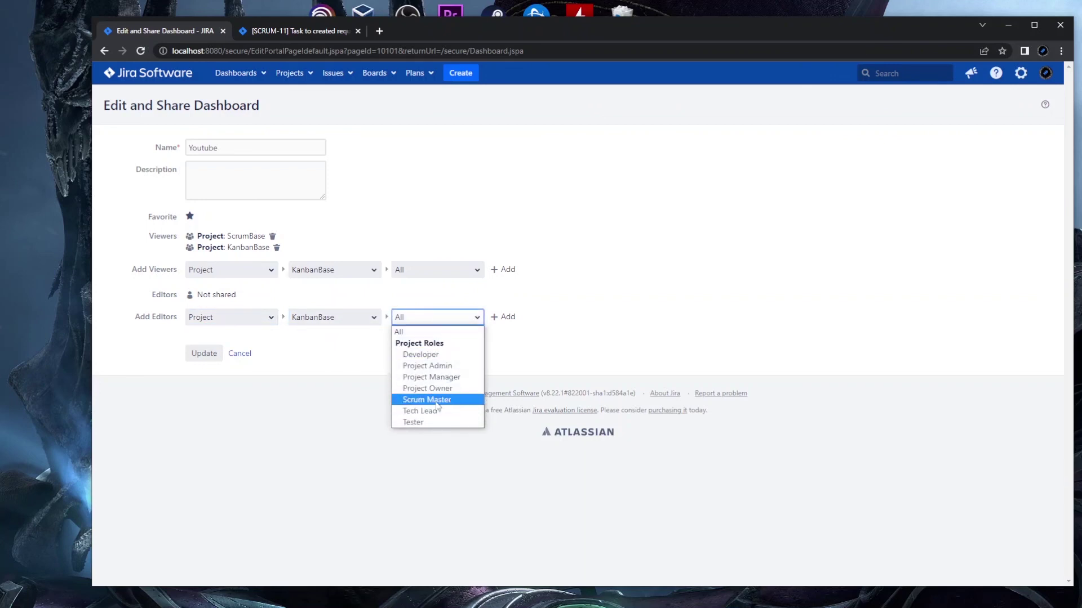
left_click(437, 377)
left_click(503, 318)
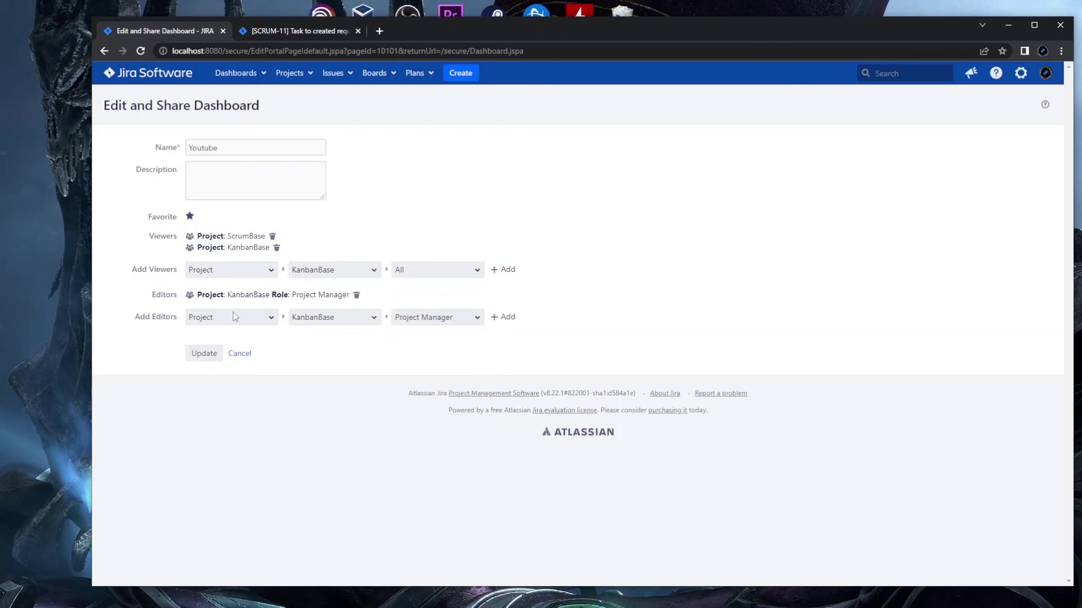
Add the Project Manager role of the ScrumBase project as editors and save the dashboard's sharing settings
left_click(317, 320)
left_click(313, 342)
left_click(470, 318)
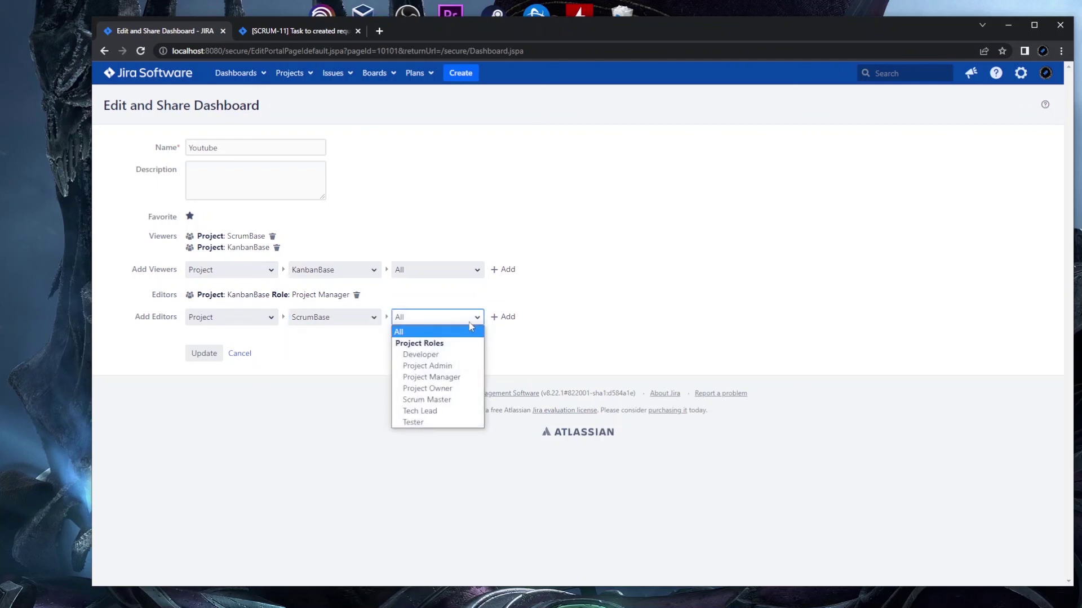
left_click(450, 377)
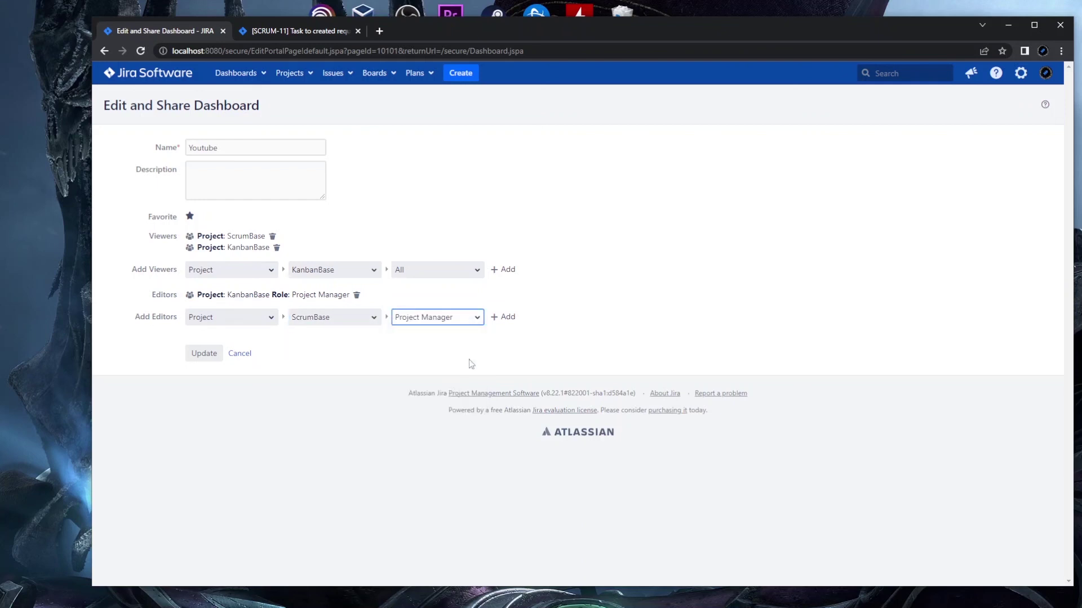
left_click(503, 317)
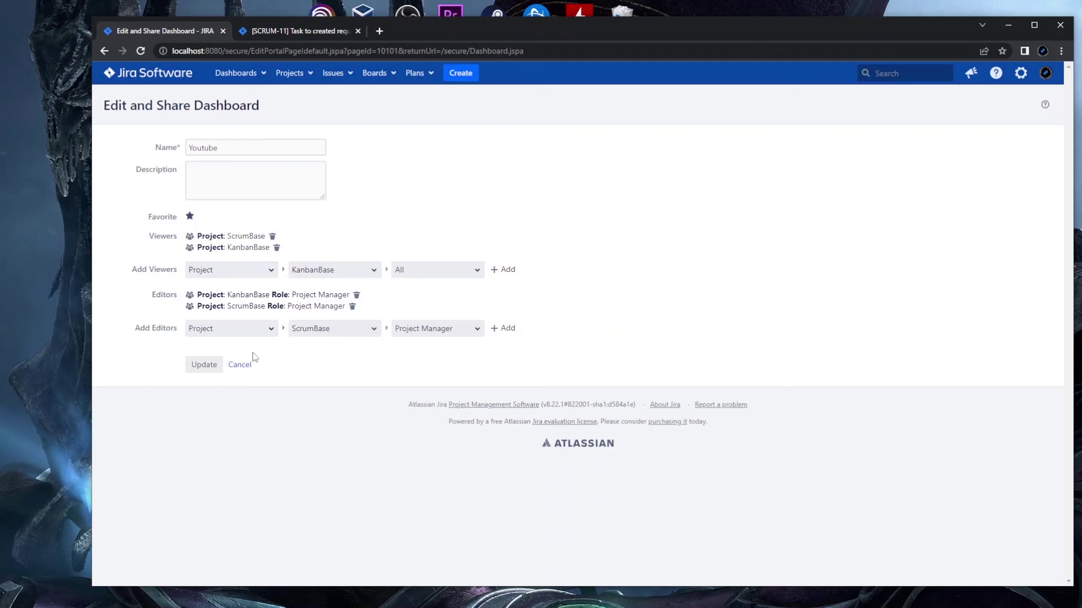
left_click(206, 365)
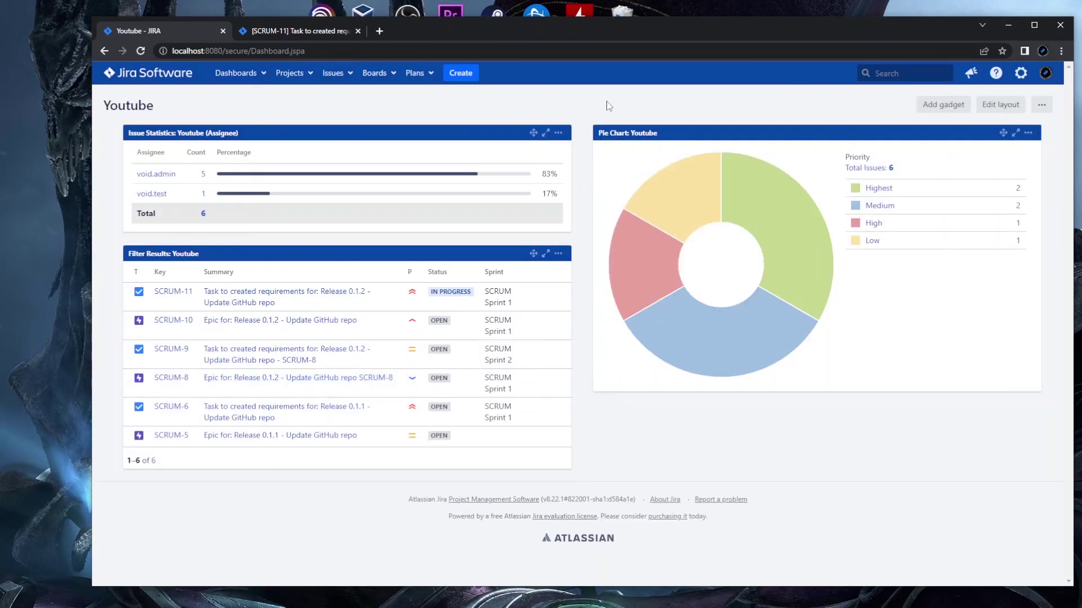